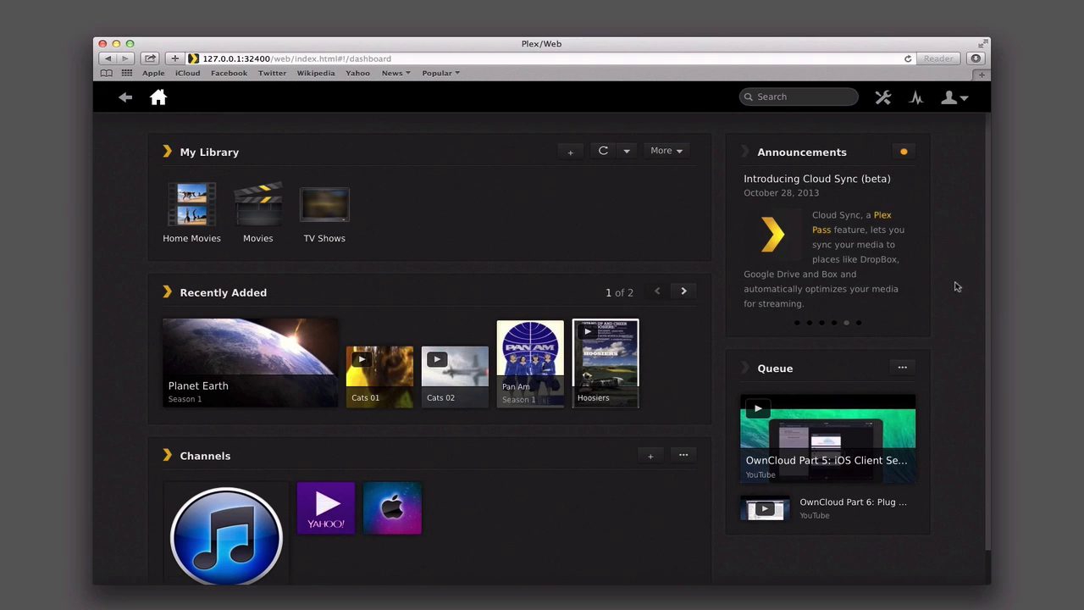
# Open the settings and look over the Plex/Web Dashboard, Sync and General sections
pyautogui.click(881, 100)
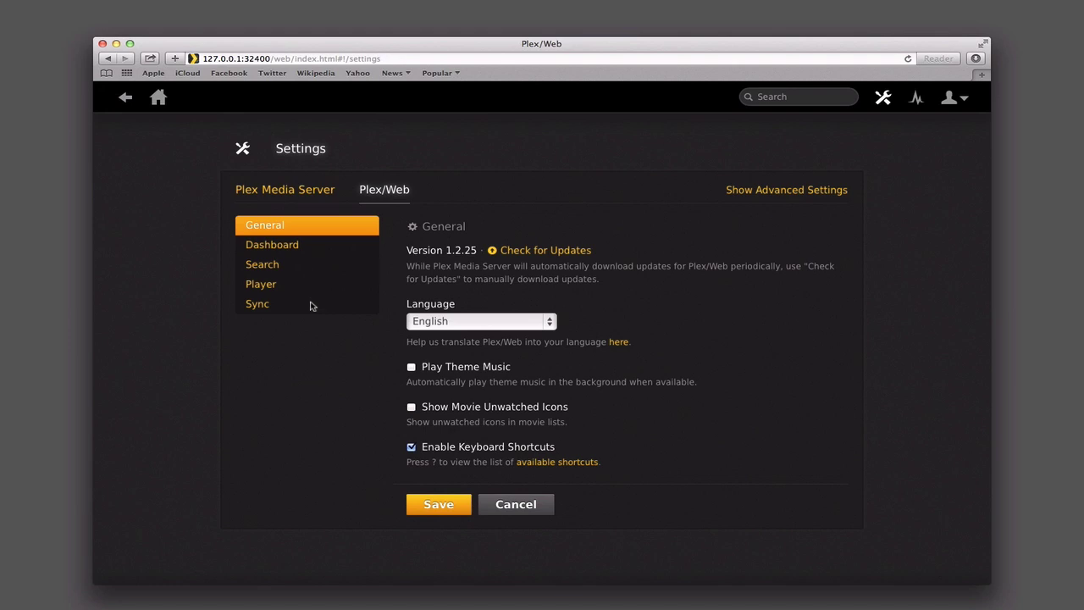
pyautogui.click(278, 248)
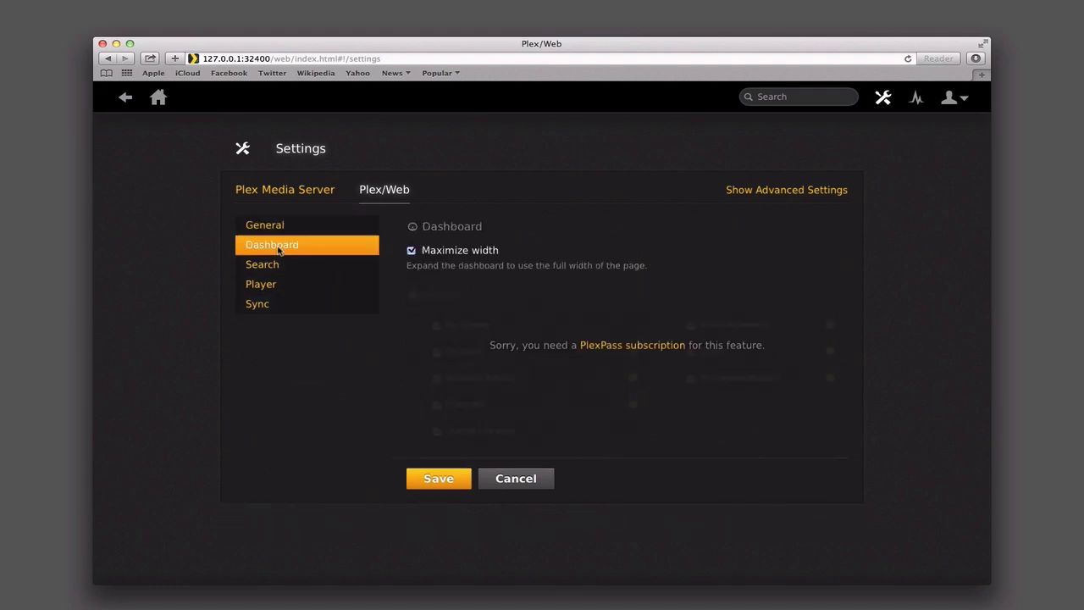
pyautogui.click(260, 308)
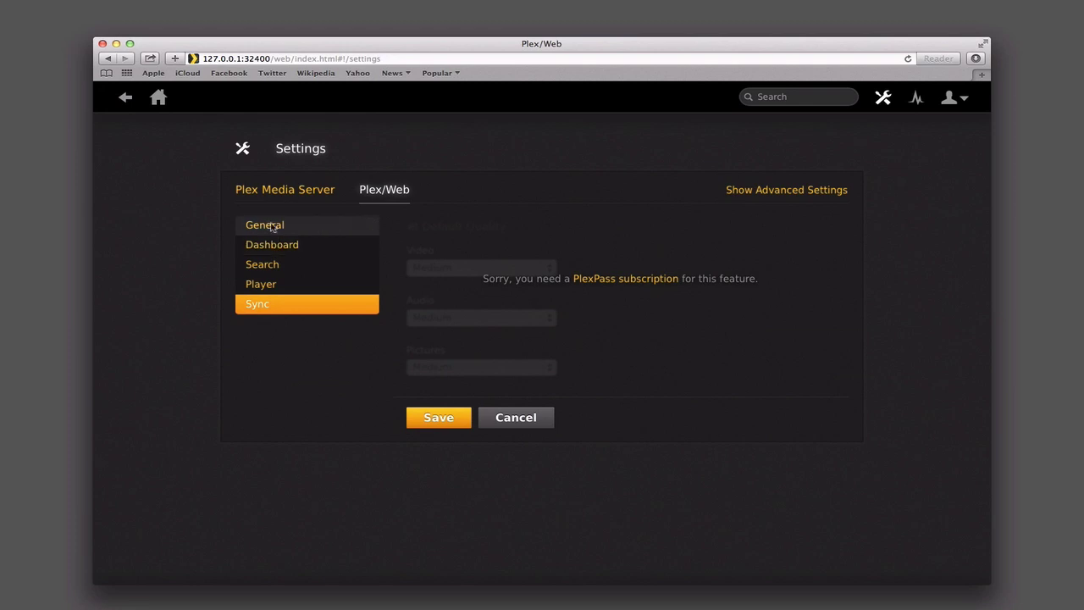
pyautogui.click(272, 227)
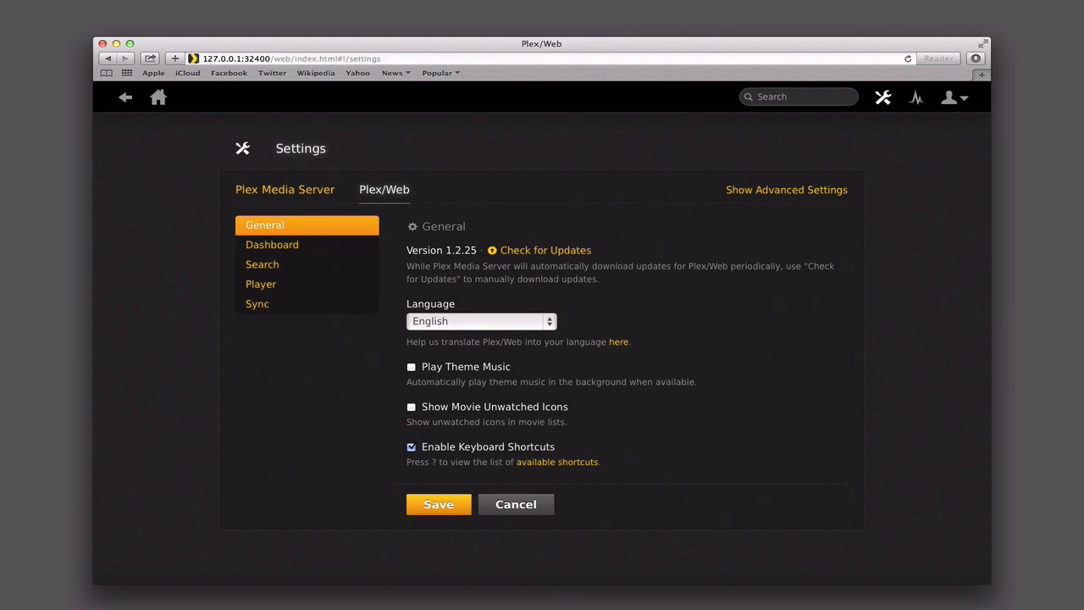
# Switch to the Plex website window and review the Plex Pass features and subscription plans
pyautogui.moveTo(542, 607)
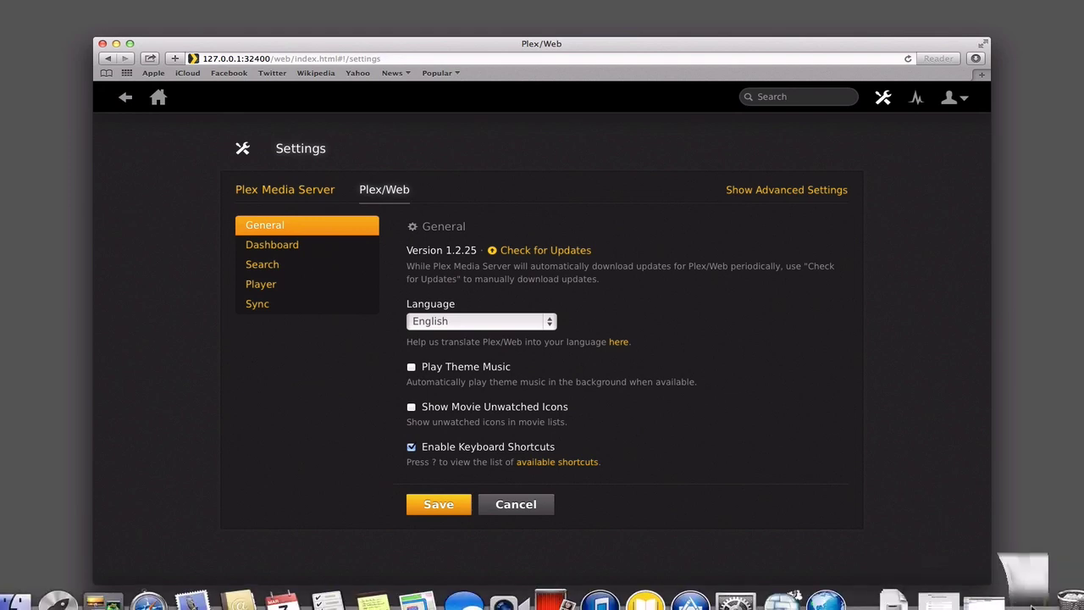
pyautogui.click(982, 601)
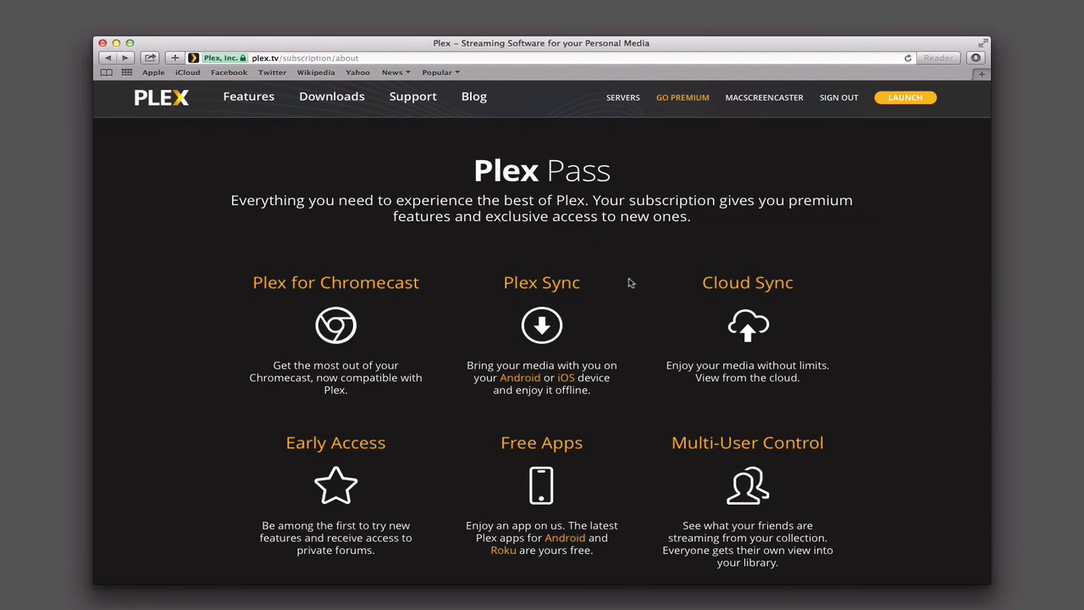
pyautogui.scroll(-2, 629, 283)
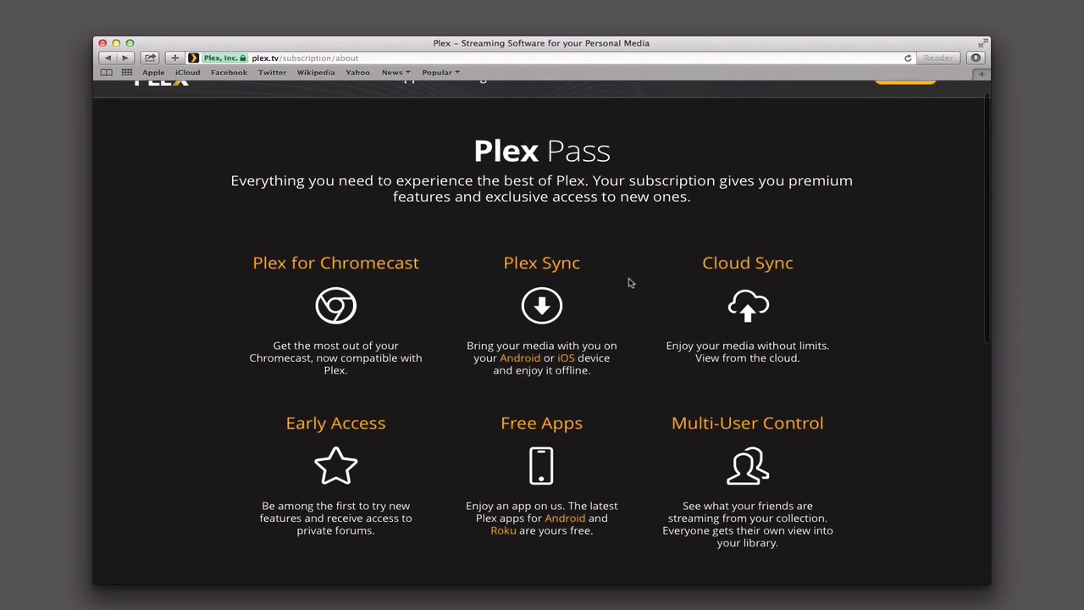
pyautogui.scroll(-5, 629, 283)
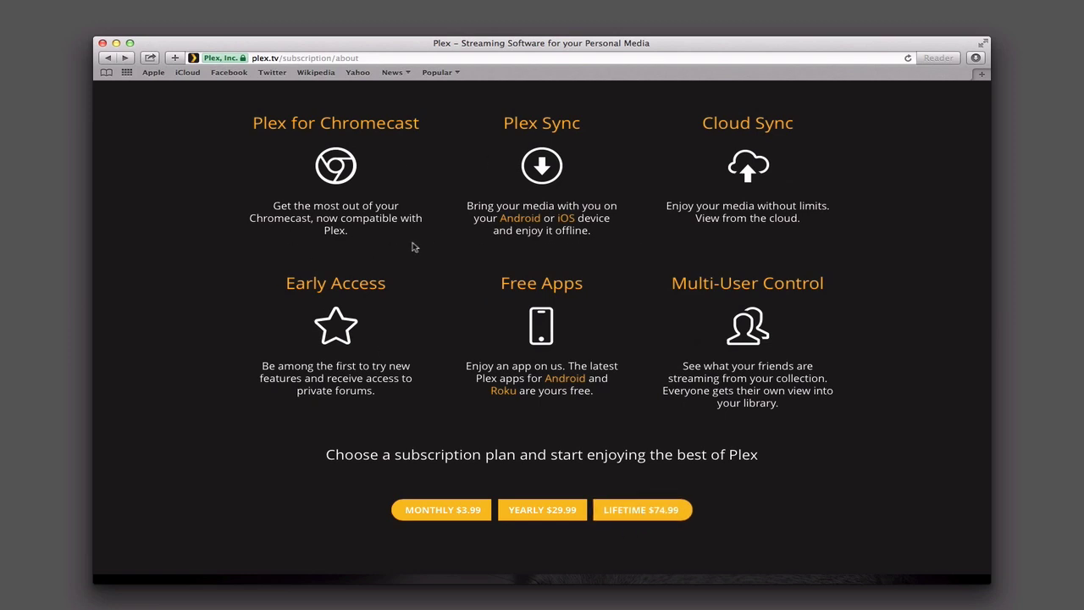
# Choose the monthly $3.99 Plex Pass plan and look through its credit card subscription form
pyautogui.click(439, 516)
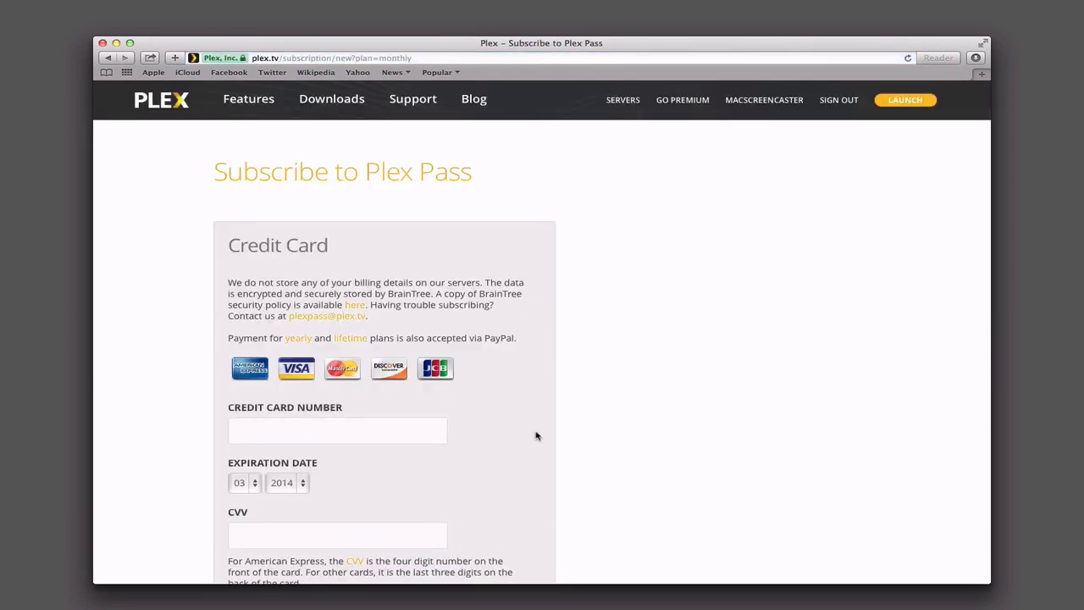
pyautogui.scroll(-3, 535, 435)
pyautogui.scroll(-3, 535, 436)
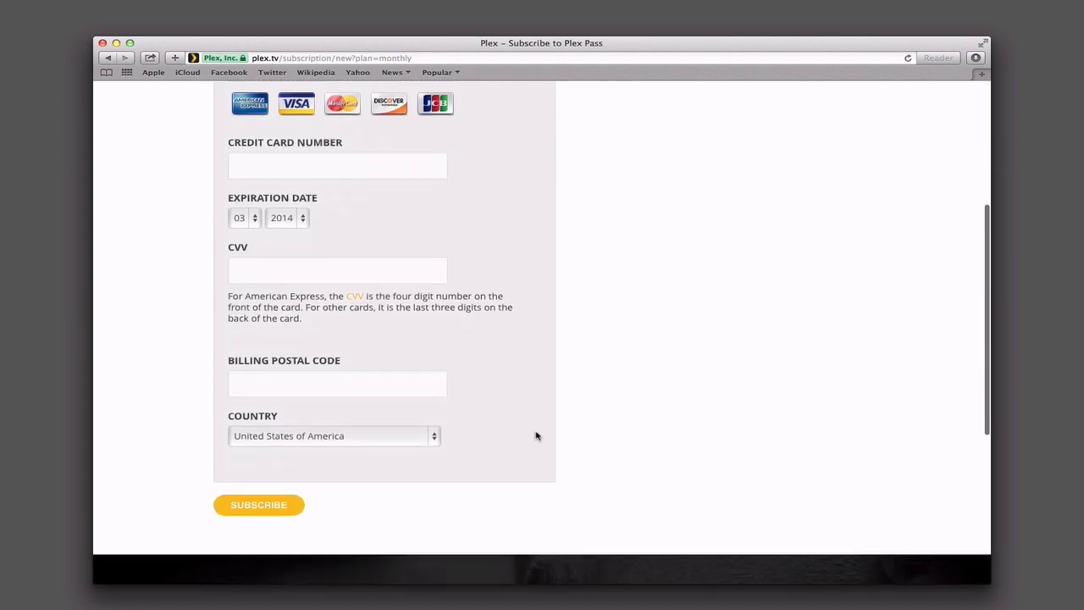
pyautogui.scroll(5, 535, 435)
pyautogui.scroll(1, 535, 435)
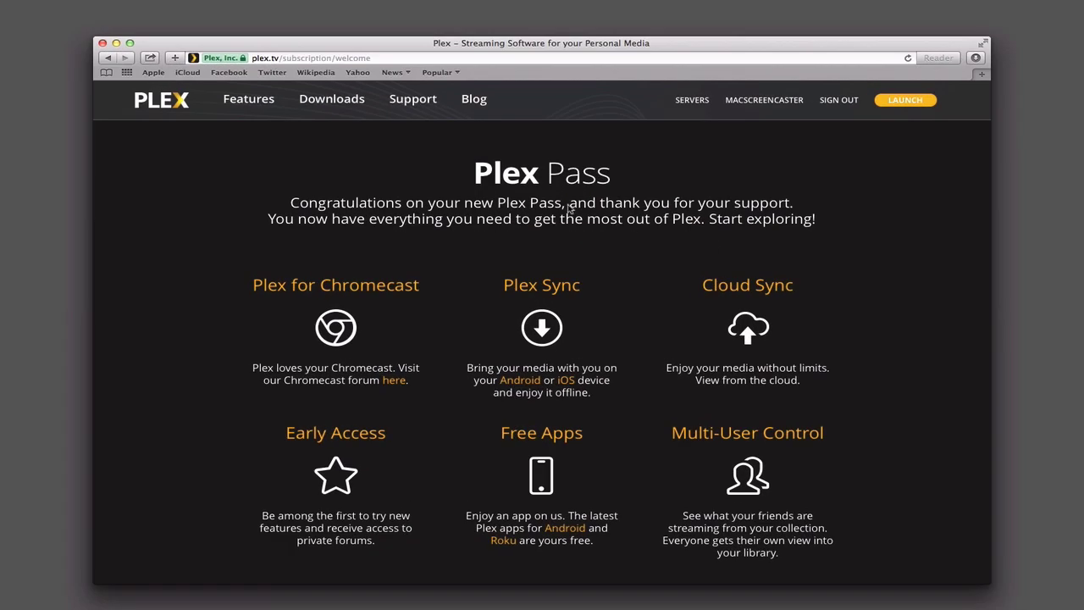
# Look over the Plex Pass welcome page, minimize that window and reload the Plex/Web settings page
pyautogui.scroll(-3, 603, 278)
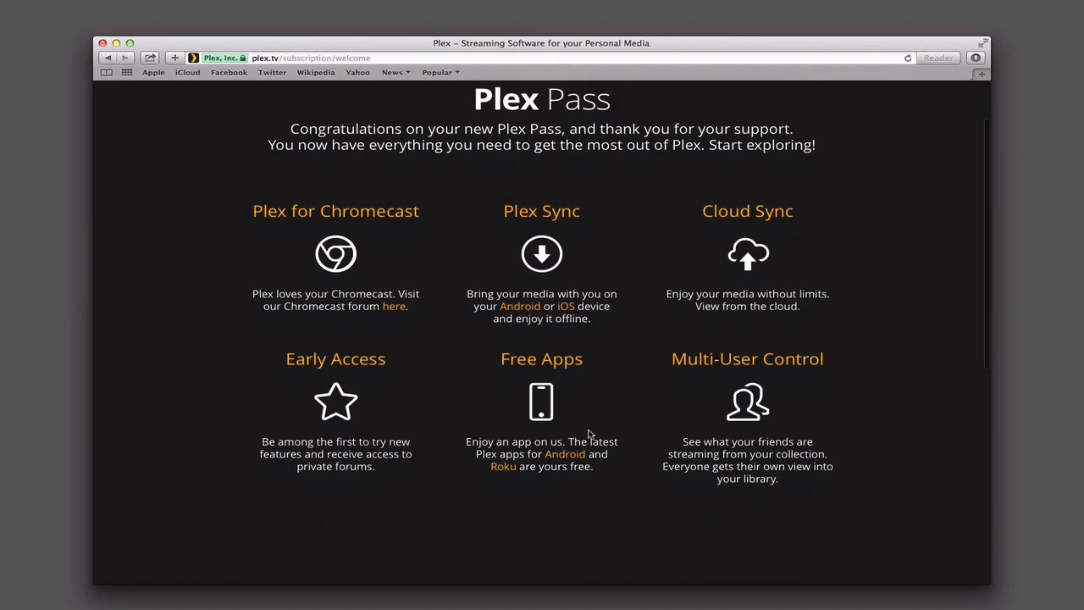
pyautogui.scroll(3, 624, 539)
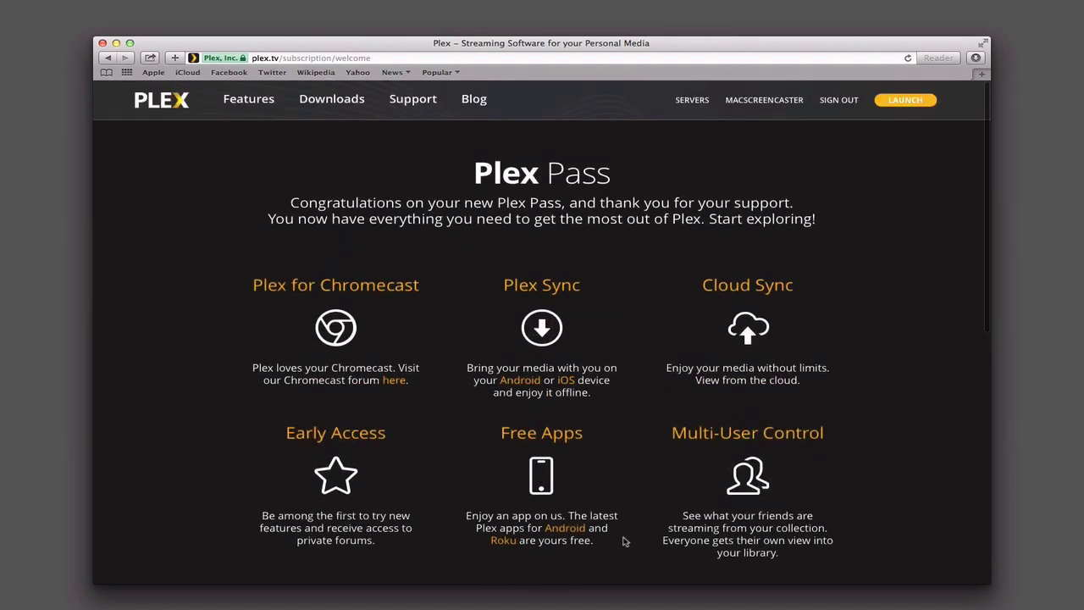
pyautogui.click(116, 43)
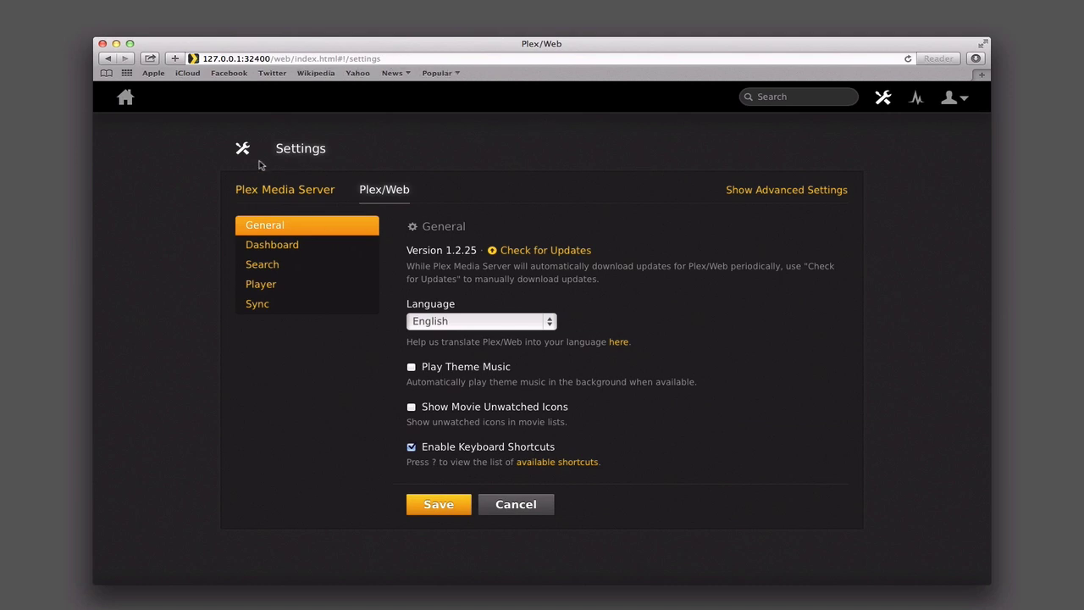
pyautogui.click(907, 59)
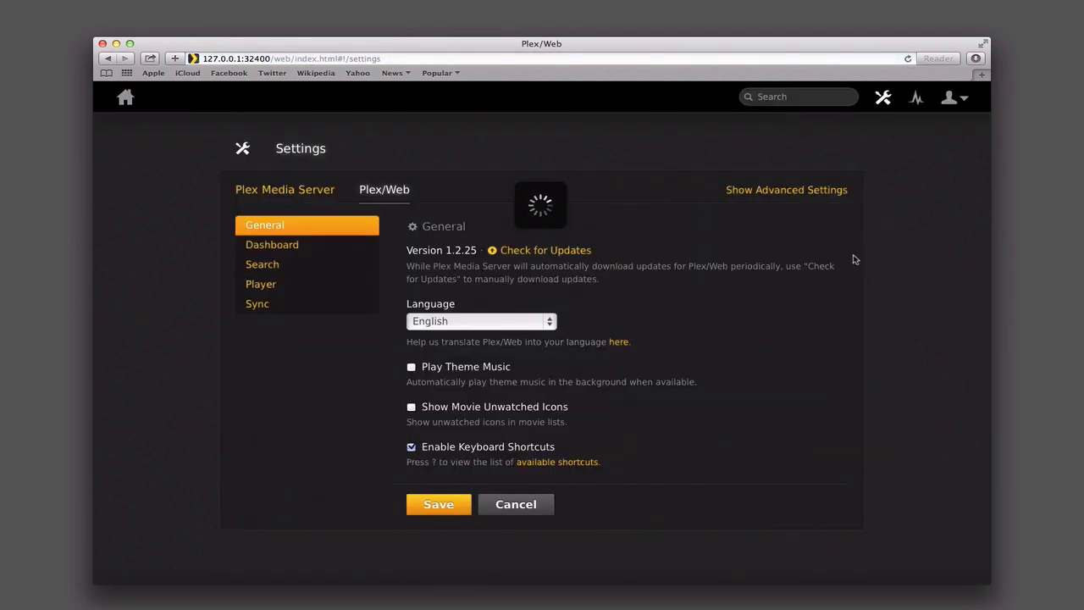
# Examine the Dashboard settings, including the widget options for On Deck and Recently Added
pyautogui.click(280, 248)
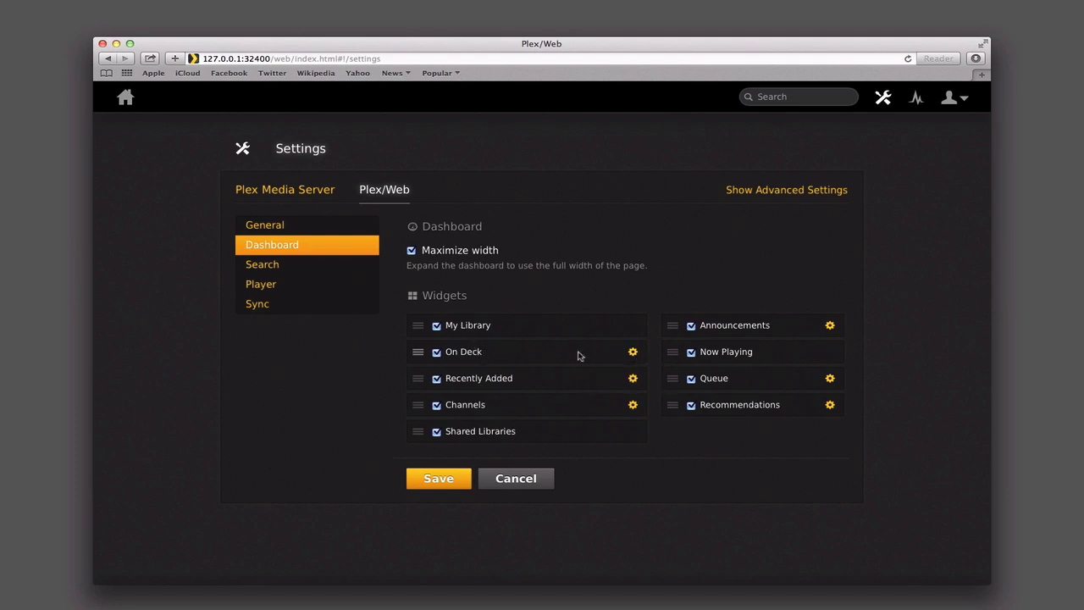
pyautogui.click(633, 351)
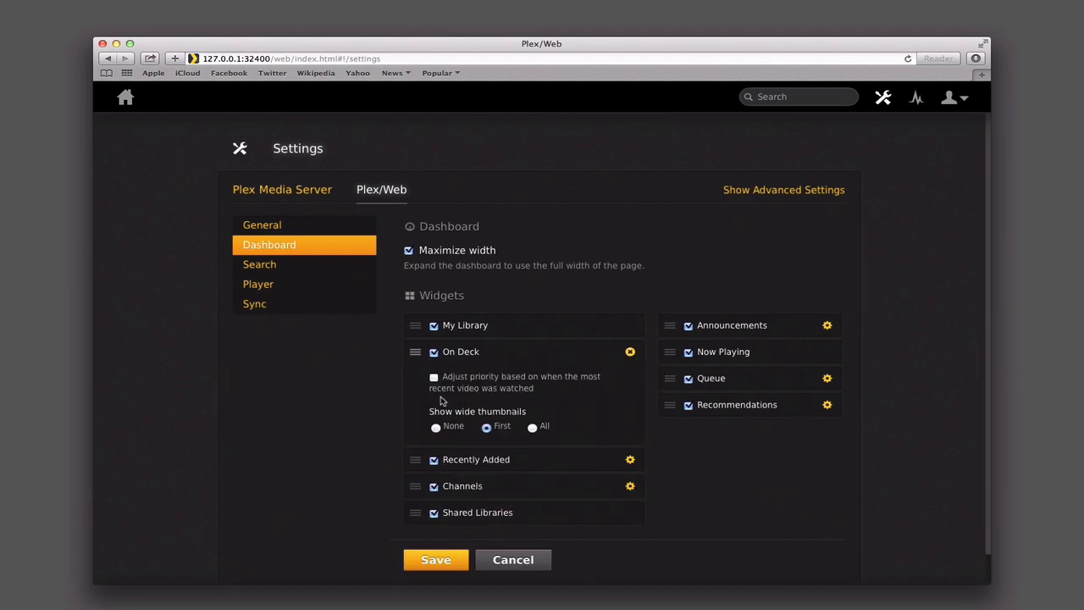
pyautogui.click(629, 352)
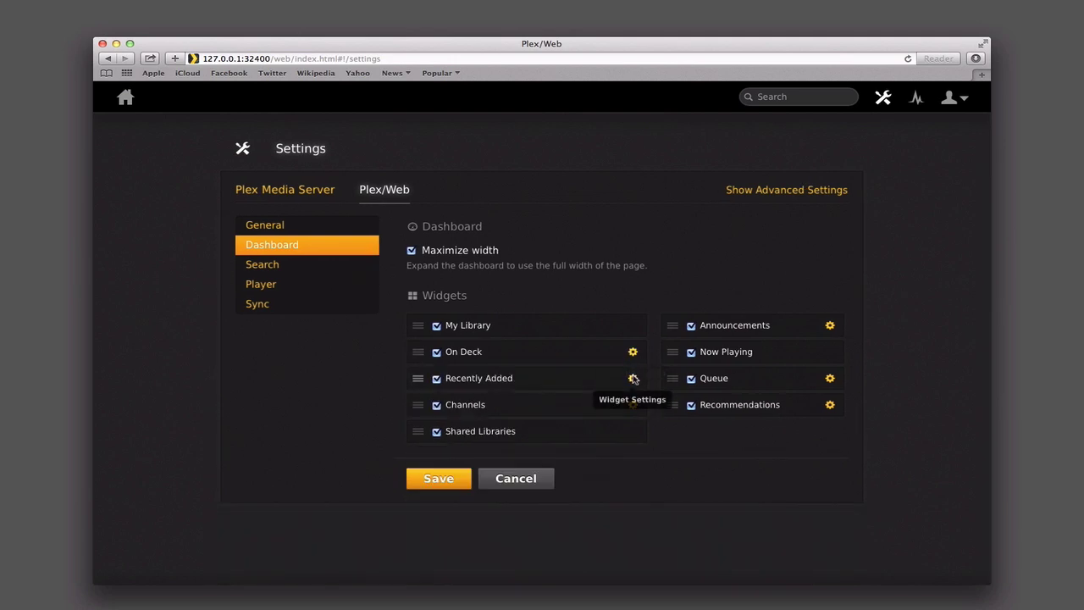
pyautogui.click(632, 379)
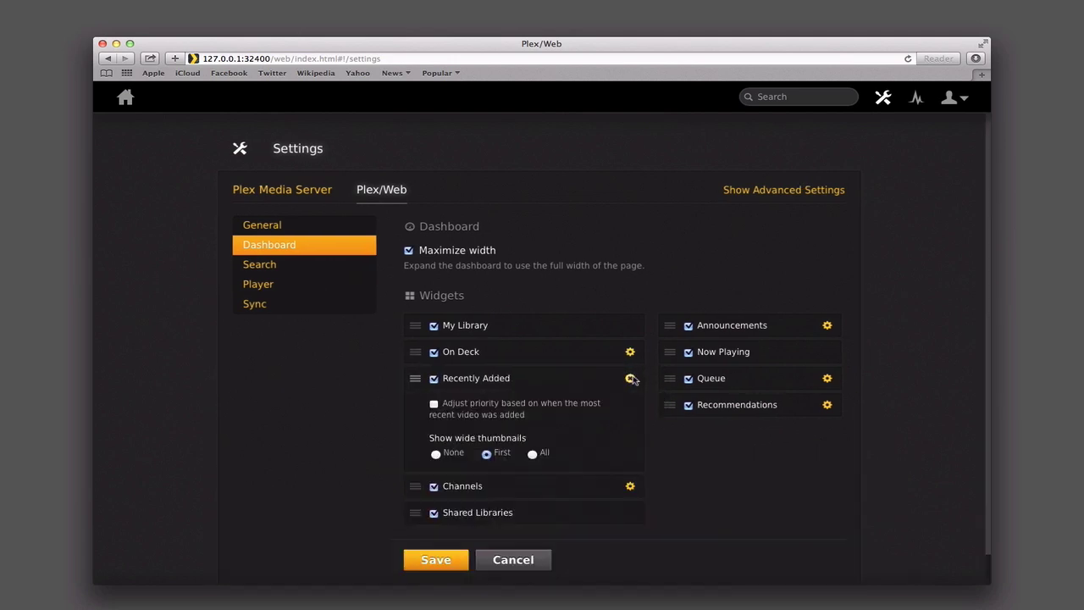
pyautogui.click(630, 379)
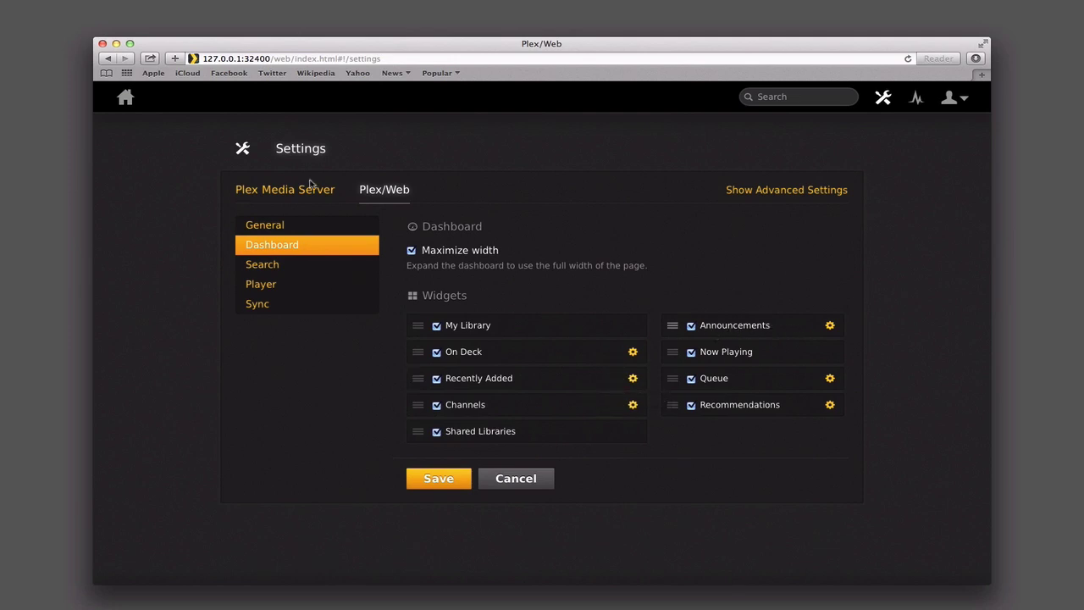
# Check the home dashboard, then disable the Announcements widget in the Dashboard settings and save the change
pyautogui.click(125, 97)
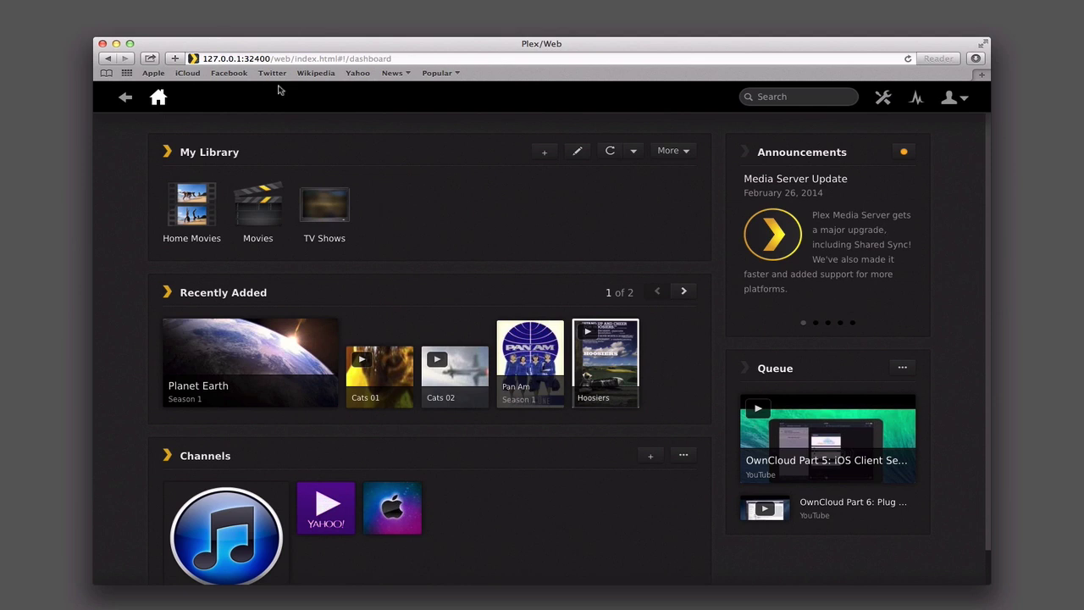
pyautogui.click(125, 98)
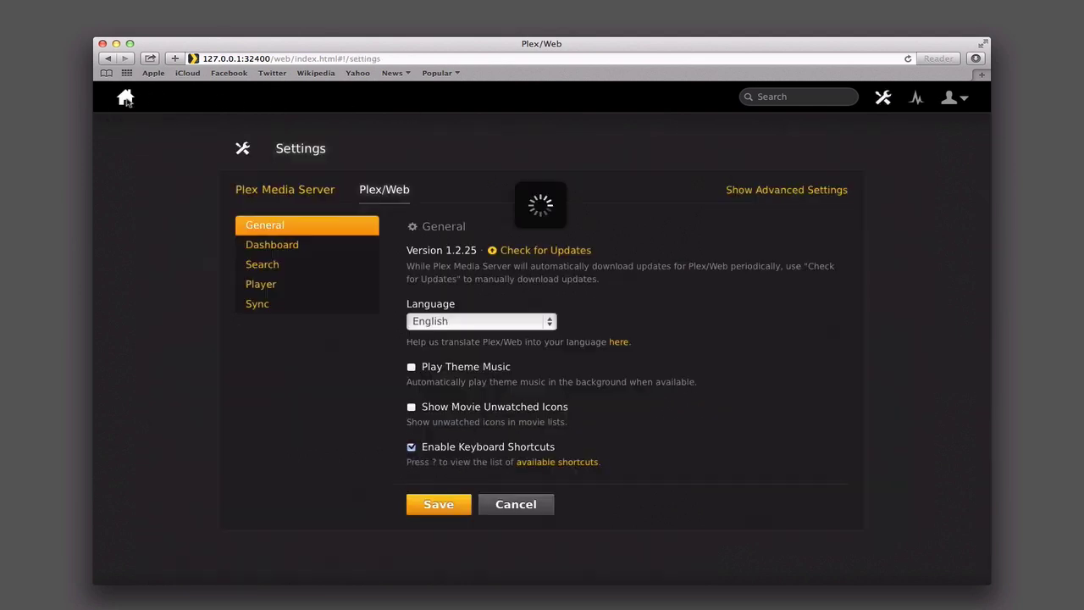
pyautogui.click(285, 246)
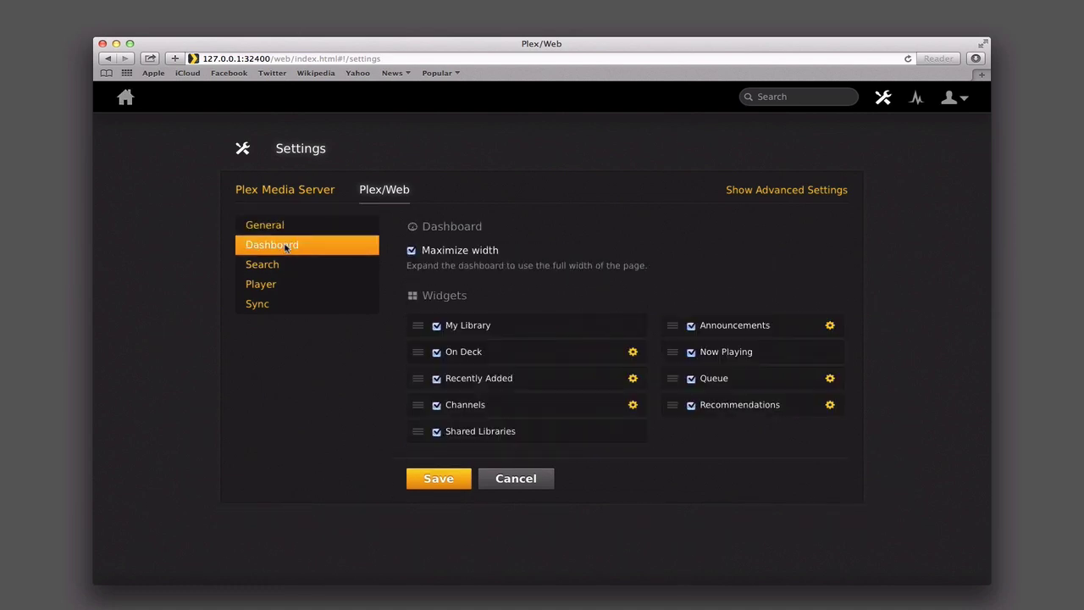
pyautogui.click(691, 326)
pyautogui.click(443, 479)
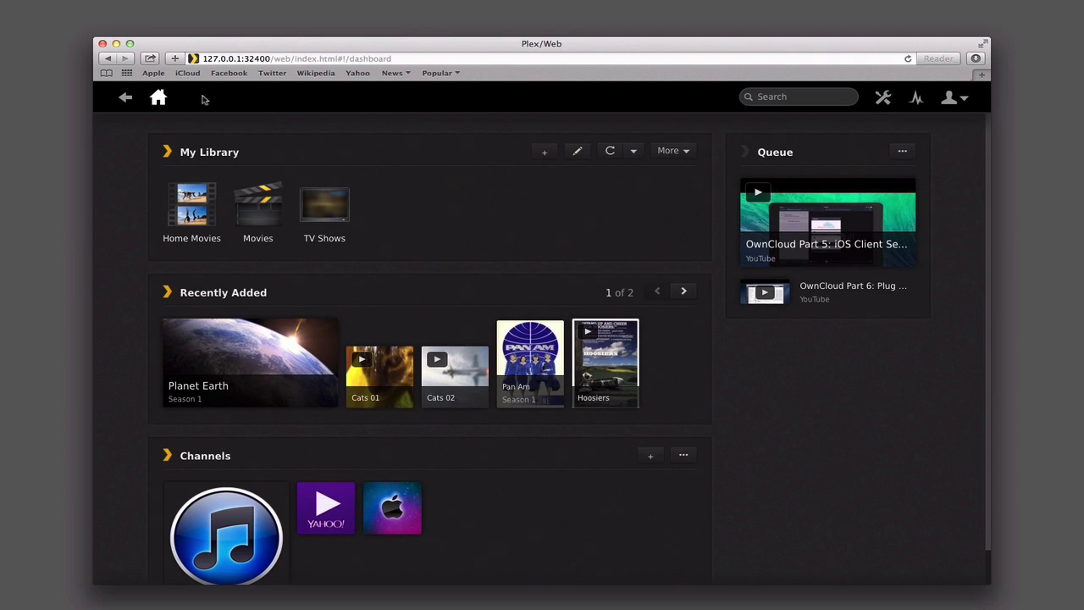
# Return to the settings and examine the default Sync quality choices for video, audio and pictures
pyautogui.click(124, 100)
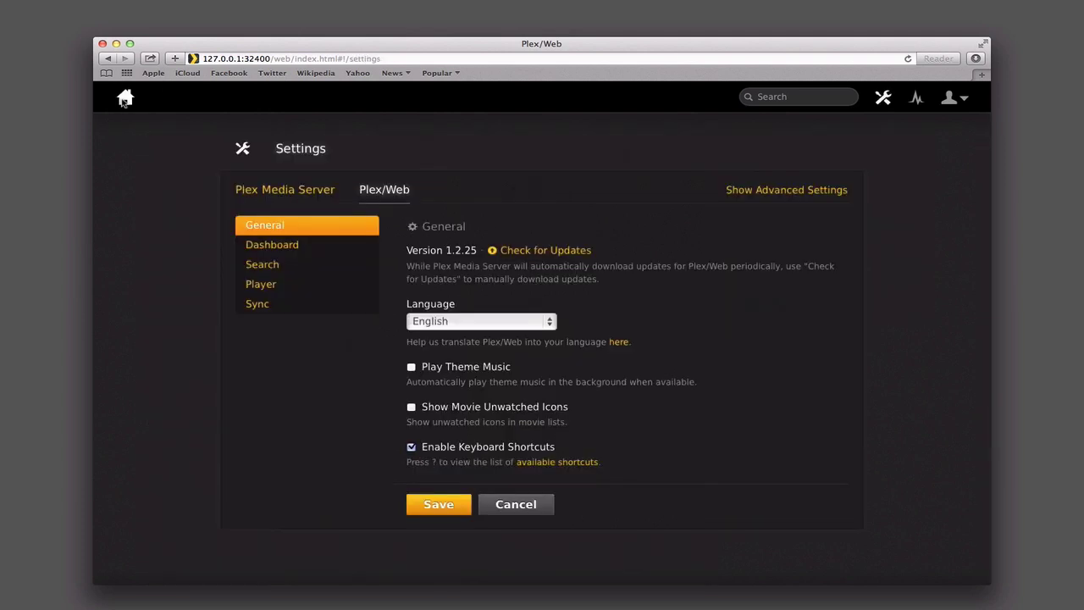
pyautogui.click(289, 245)
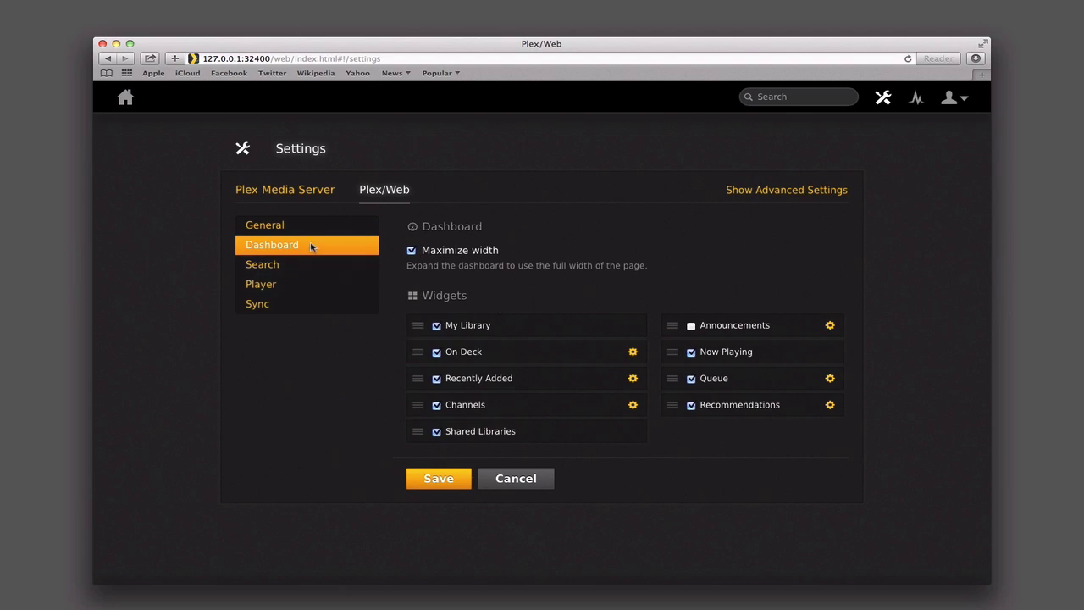
pyautogui.click(280, 305)
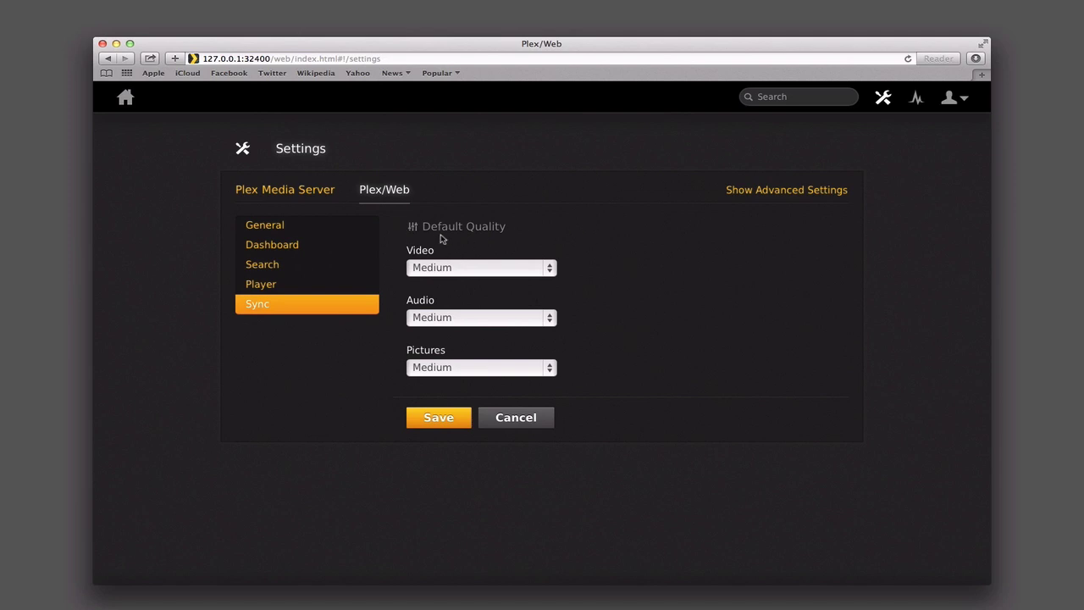
pyautogui.click(551, 269)
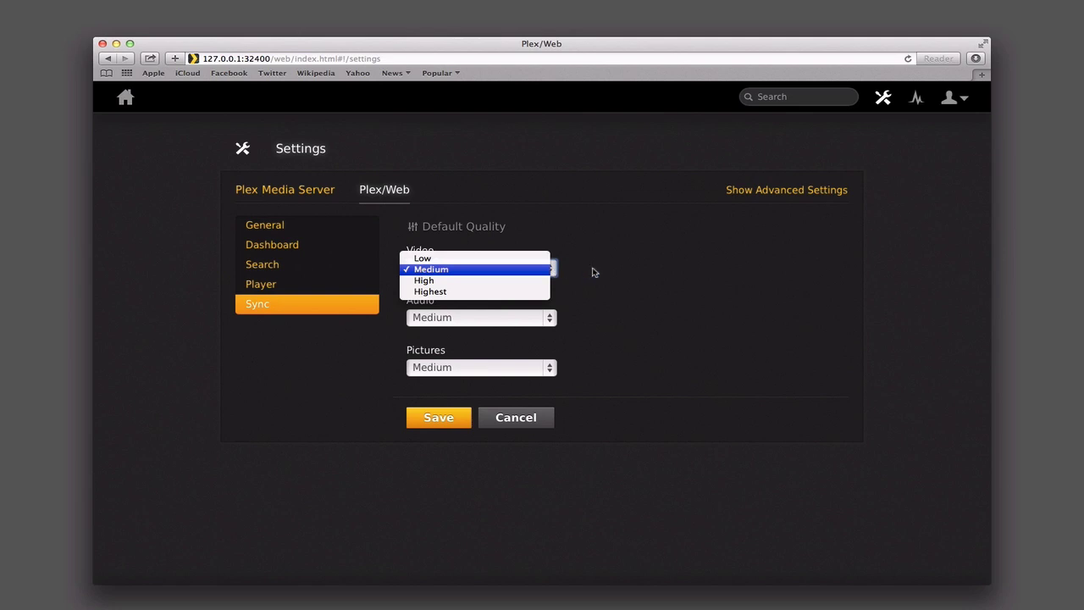
pyautogui.click(593, 272)
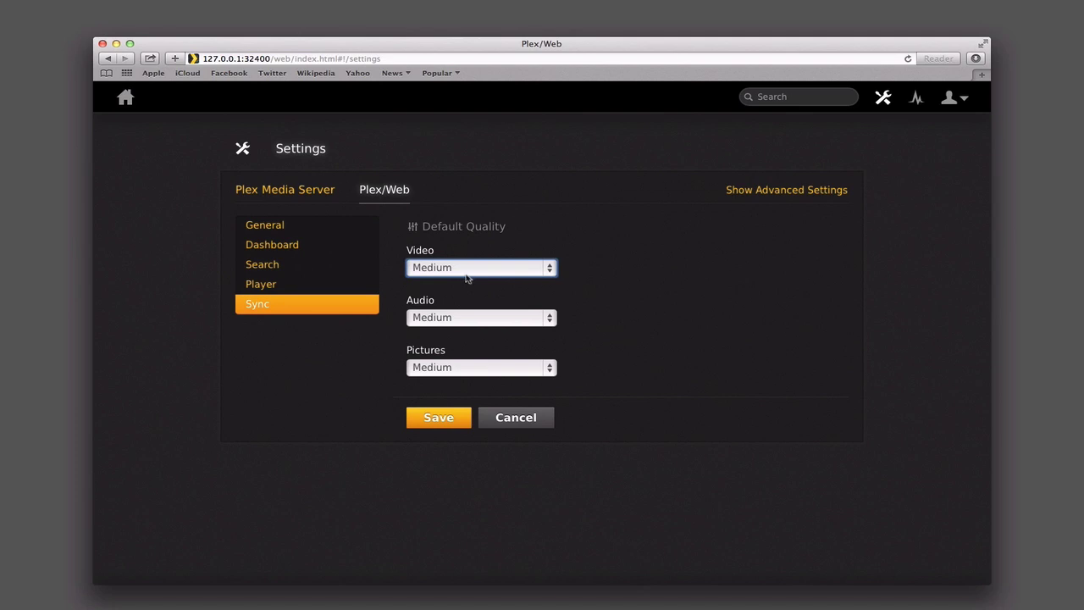
pyautogui.click(549, 319)
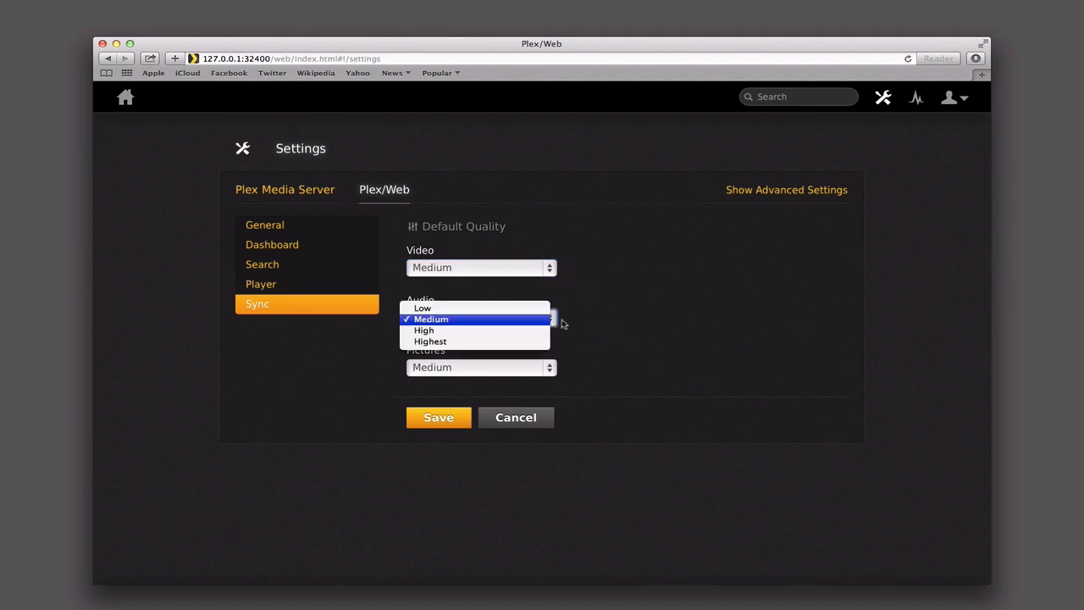
pyautogui.click(600, 324)
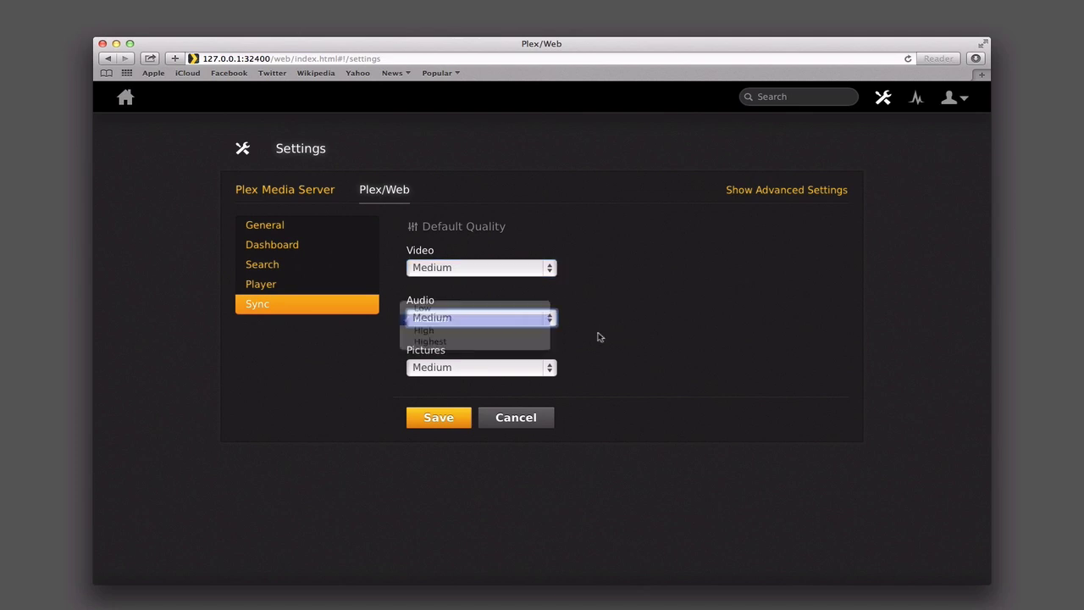
pyautogui.click(552, 370)
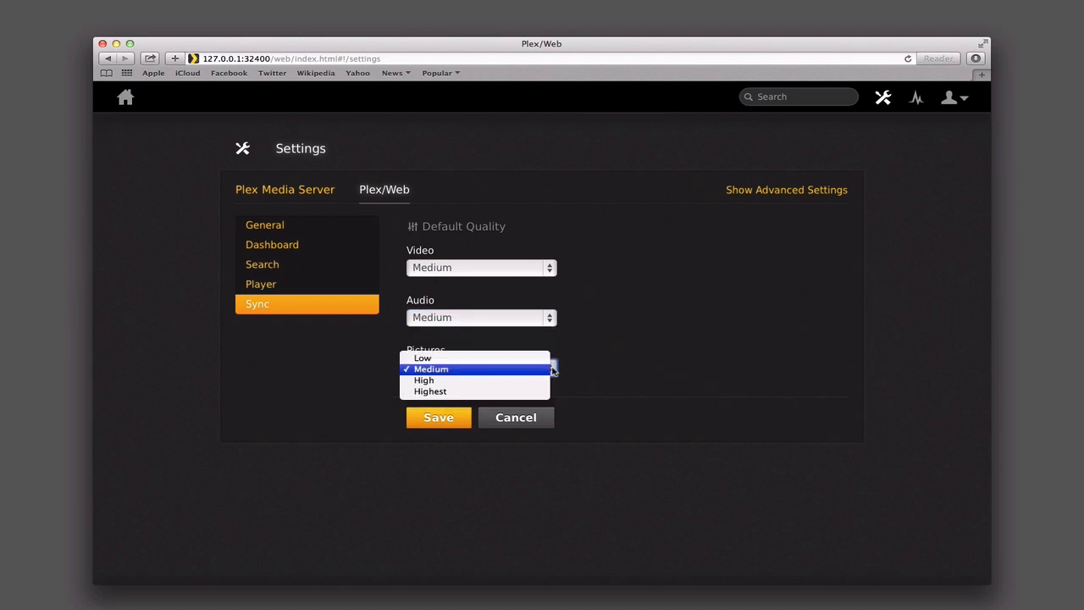
pyautogui.click(609, 369)
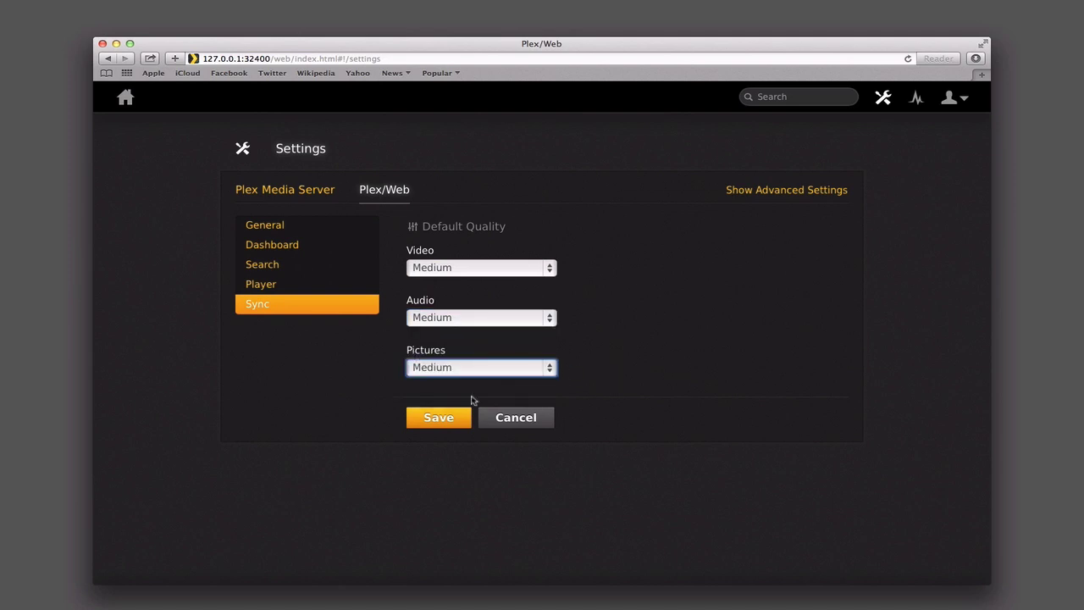
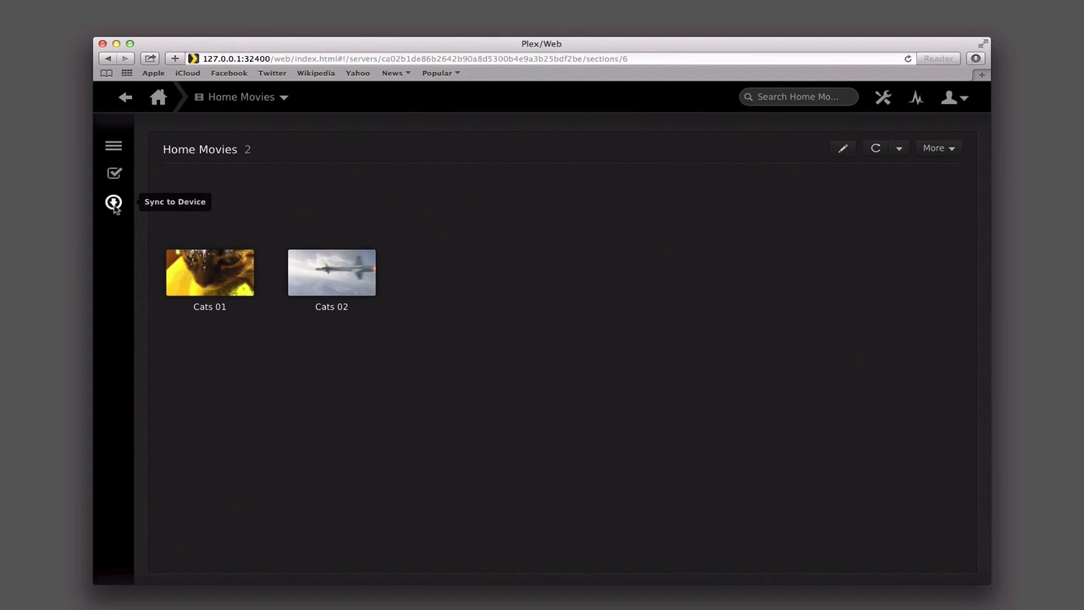
# Examine the Limit options by number of items and by duration when syncing the Home Movies library to a device, and cancel the dialog
pyautogui.click(114, 204)
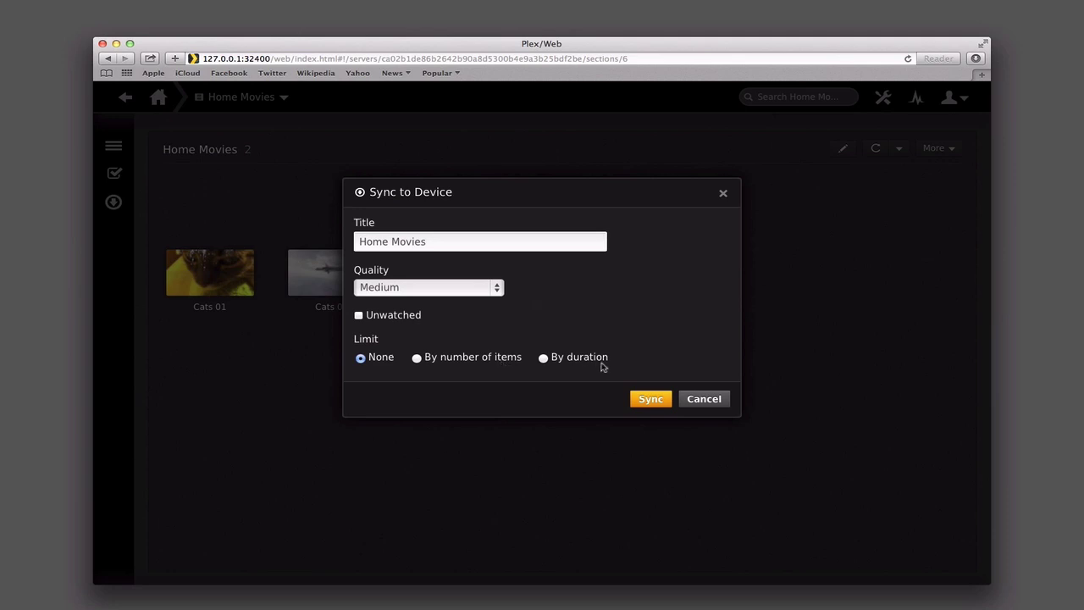
pyautogui.click(416, 359)
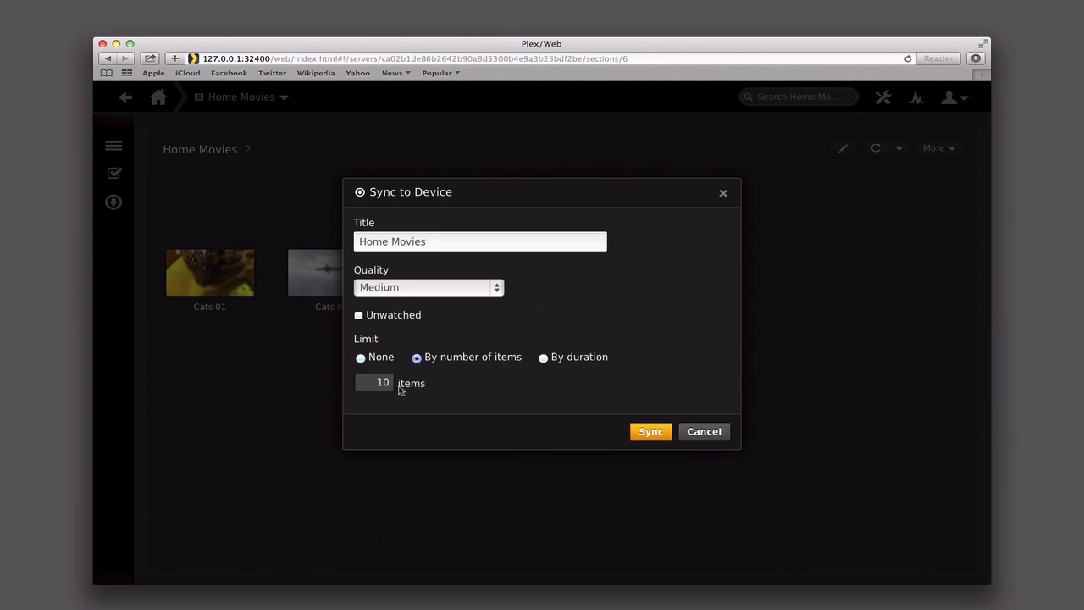
pyautogui.click(543, 358)
pyautogui.click(360, 358)
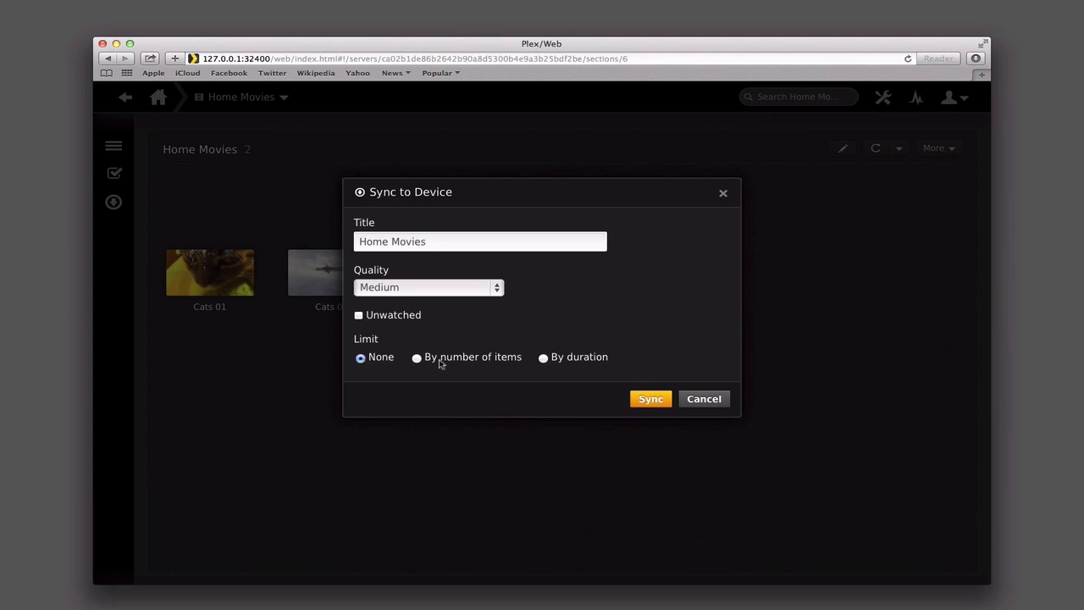
pyautogui.click(711, 404)
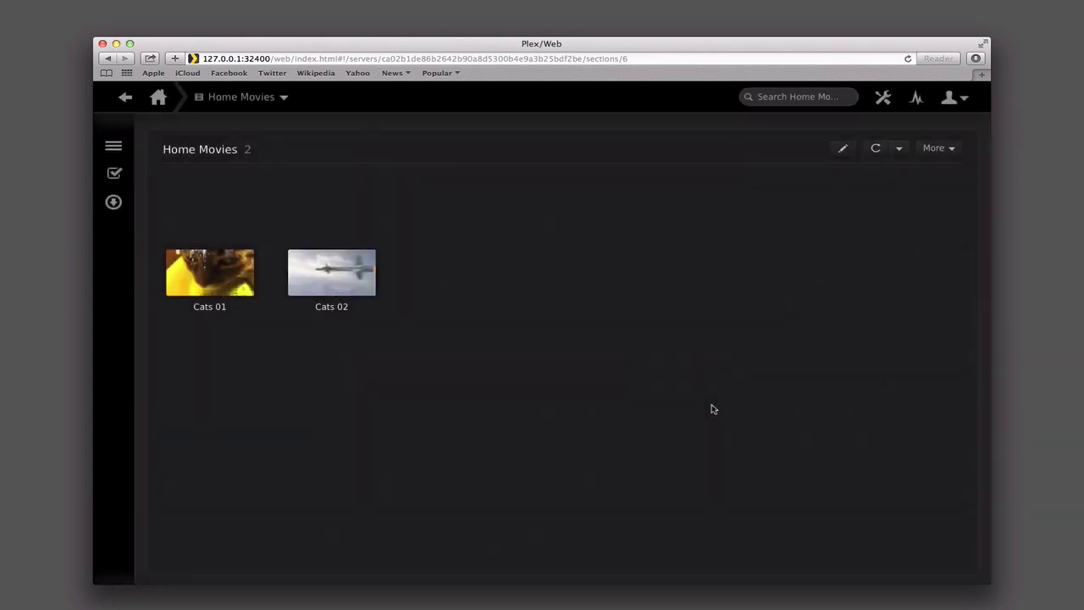
# Sync the Cats 01 home movie to the device at Medium quality and check its sync status
pyautogui.click(208, 258)
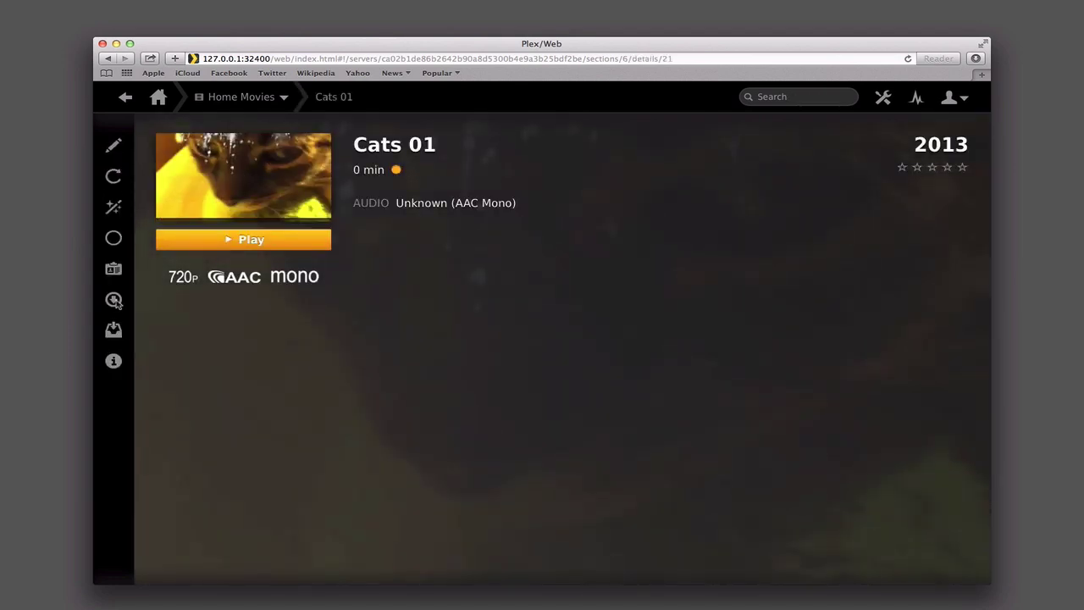
pyautogui.click(113, 300)
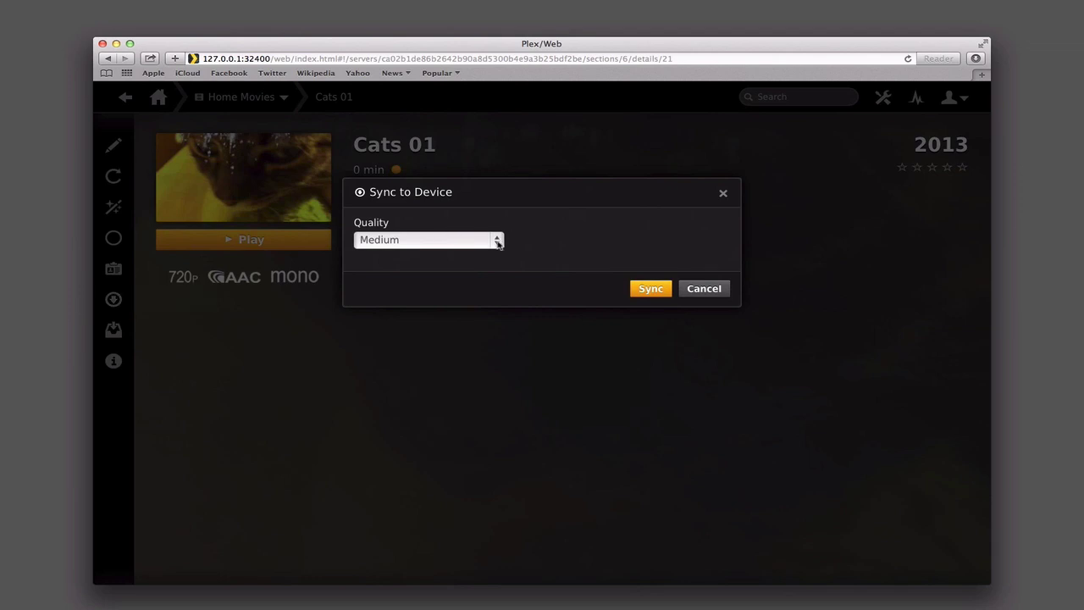
pyautogui.click(497, 240)
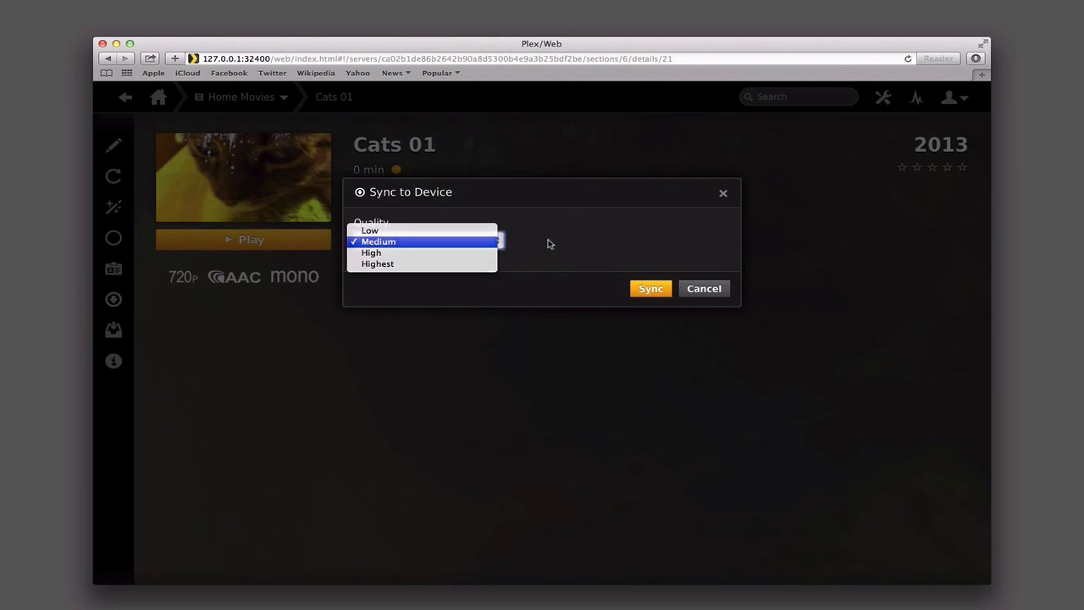
pyautogui.click(547, 244)
pyautogui.click(657, 289)
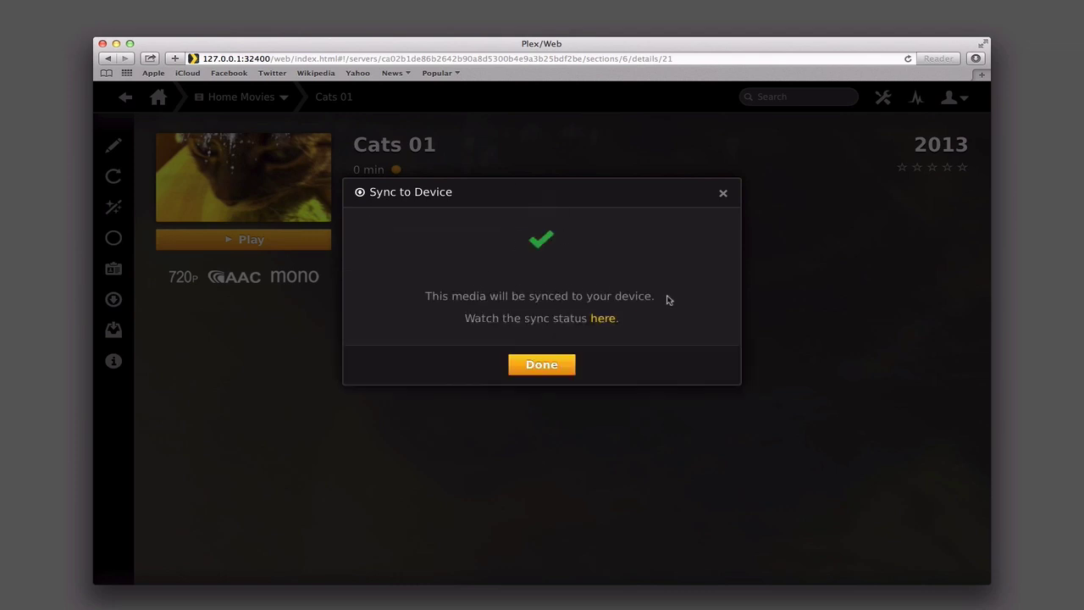
pyautogui.click(602, 319)
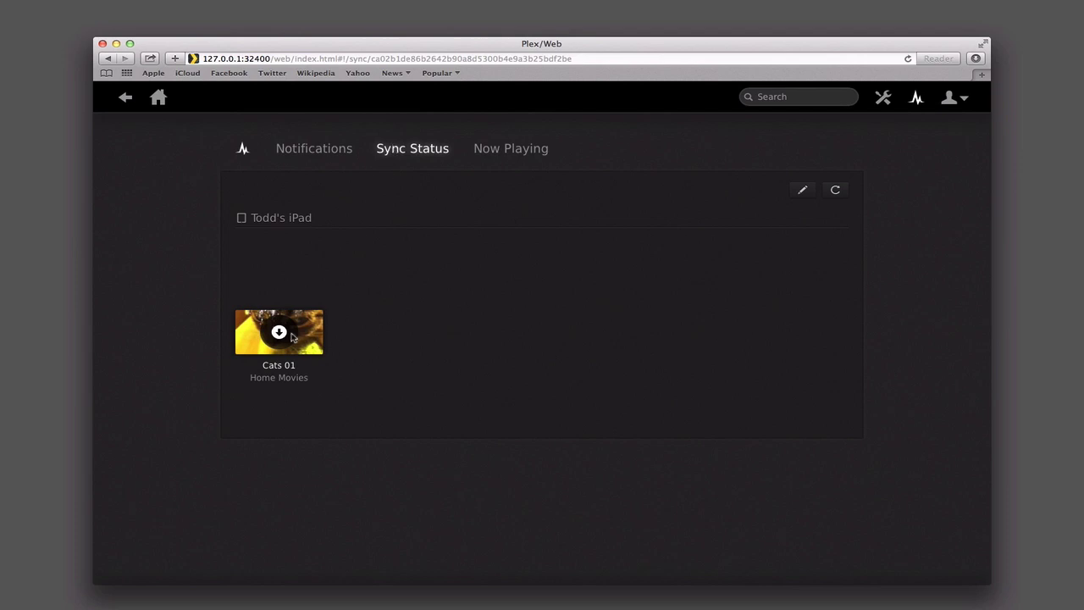
pyautogui.moveTo(282, 331)
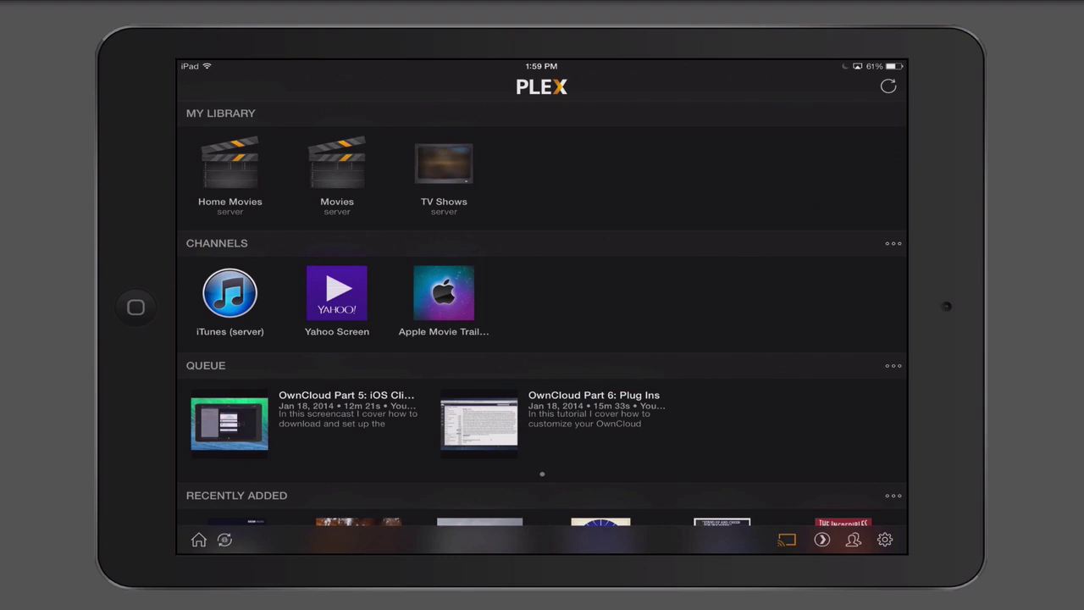
# In the Plex app on the iPad, examine the sync settings, including Sync Automatically and the details of Cats 01
pyautogui.click(224, 539)
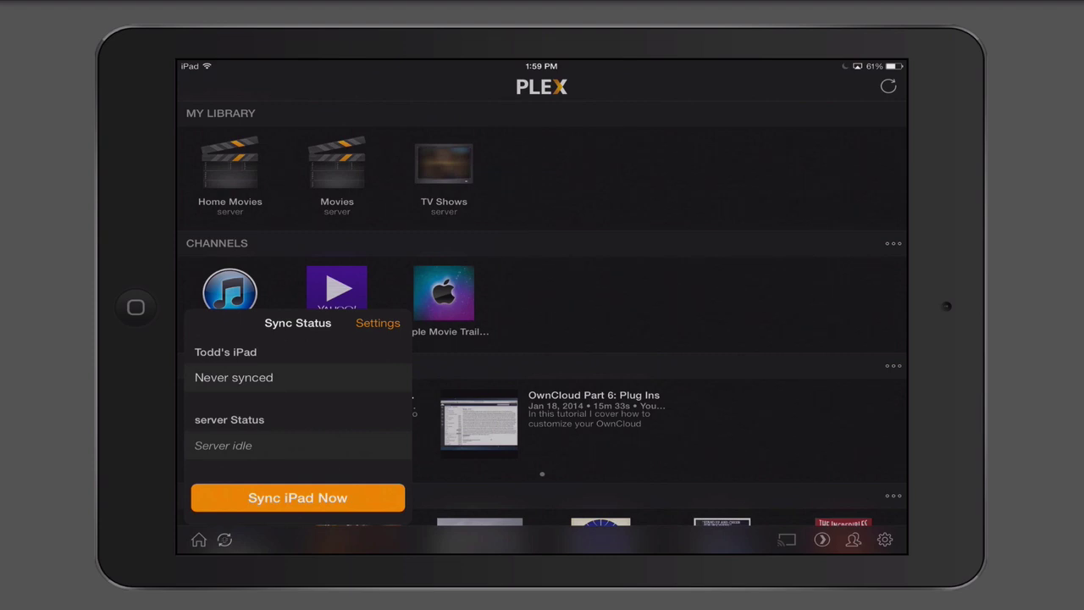
pyautogui.click(377, 322)
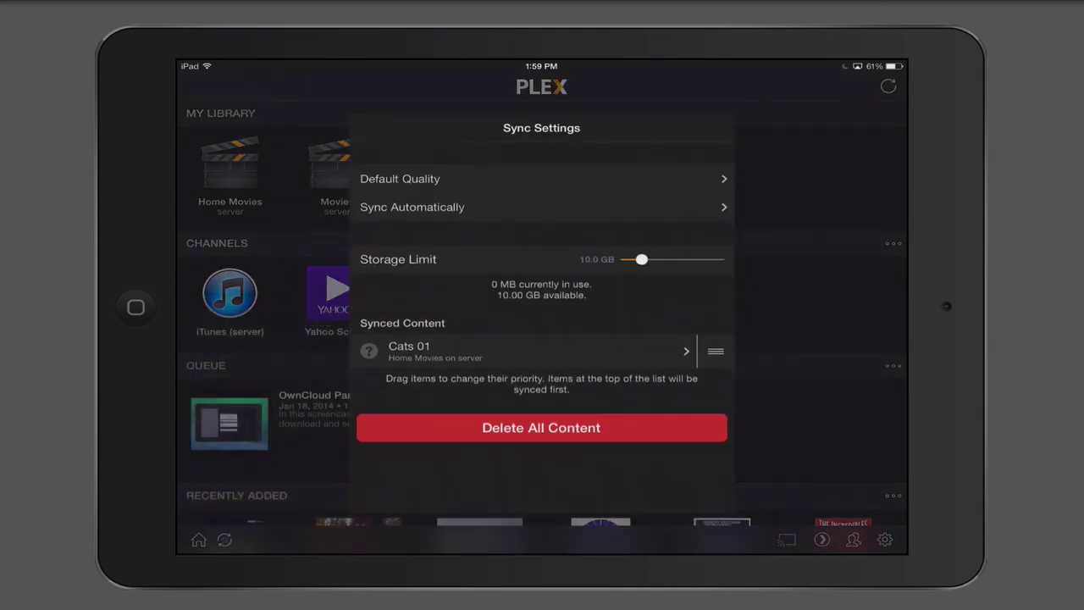
pyautogui.click(411, 207)
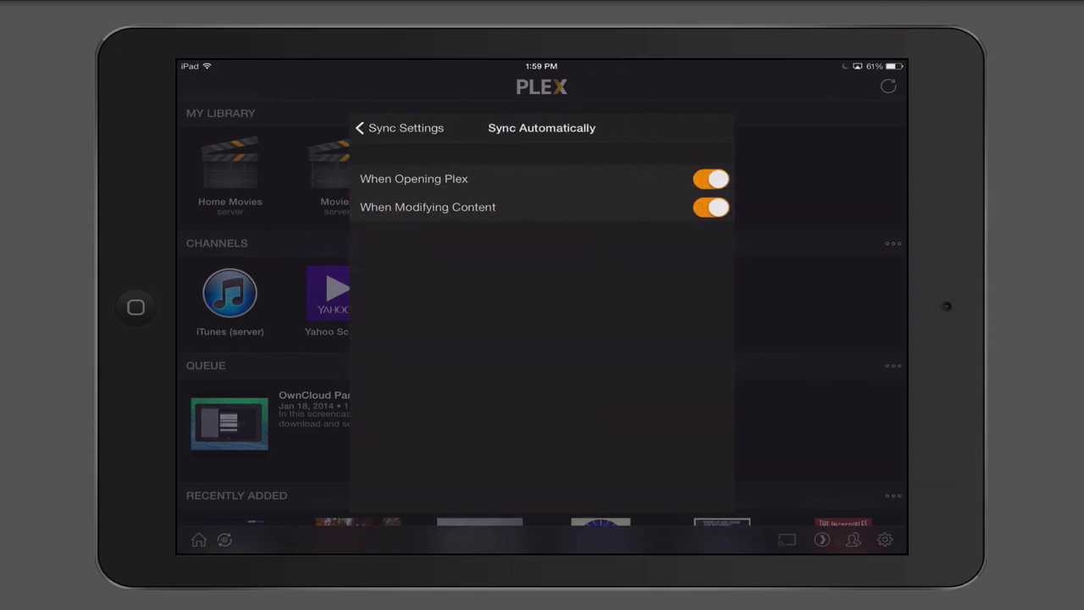
pyautogui.click(400, 128)
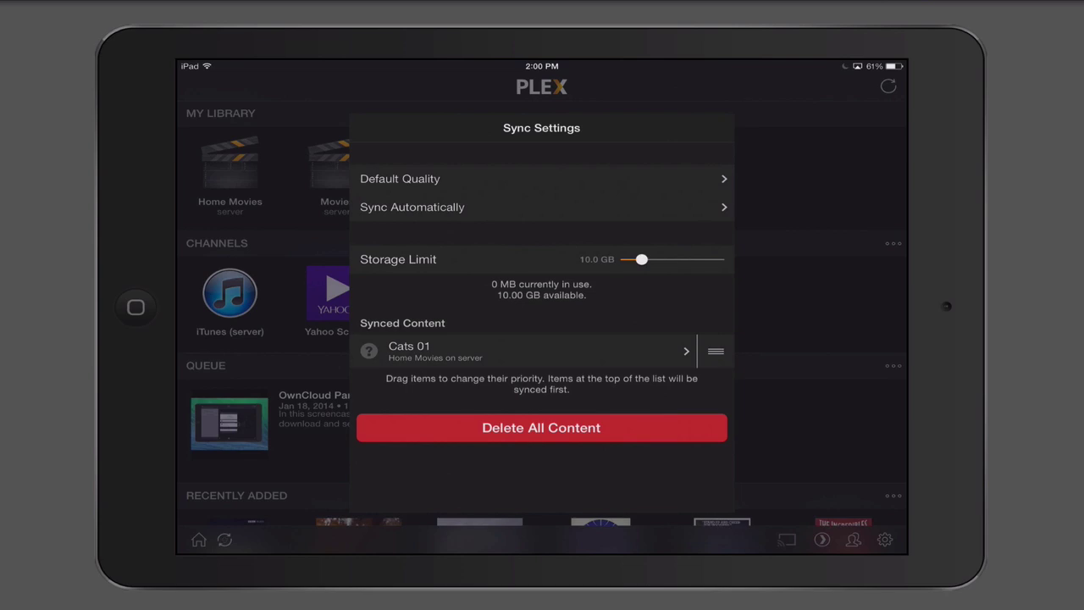
pyautogui.click(508, 350)
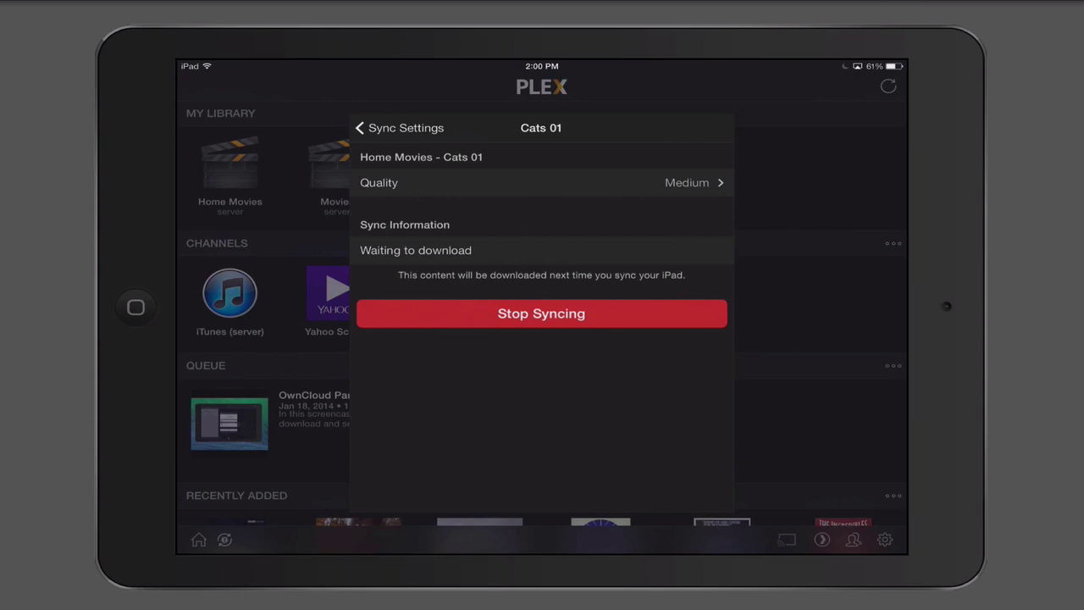
pyautogui.click(400, 128)
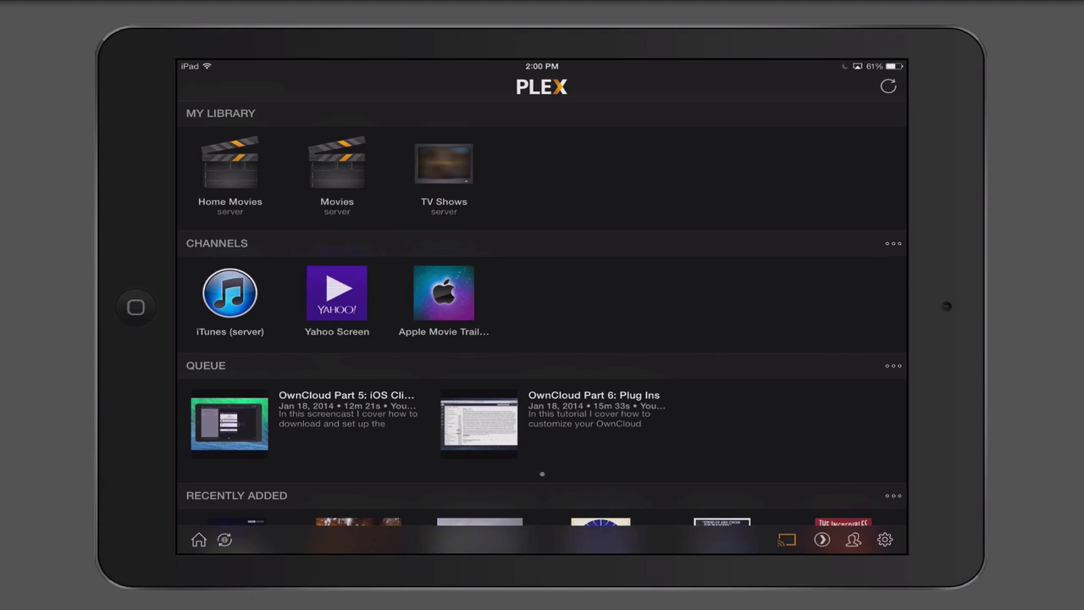
# Start syncing the iPad immediately and open the Home Movies library
pyautogui.click(225, 540)
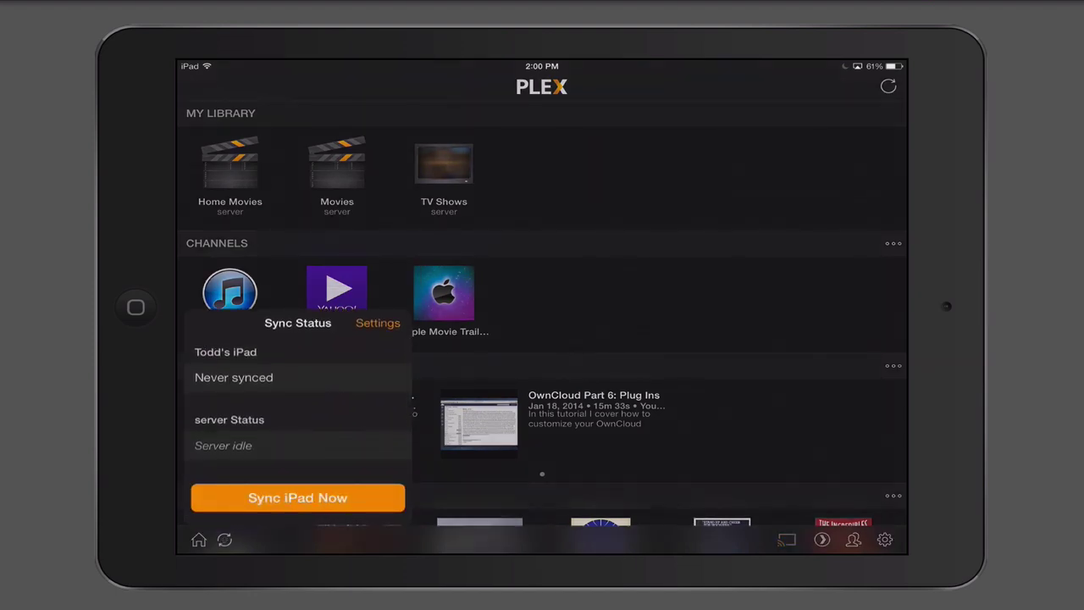
pyautogui.click(297, 497)
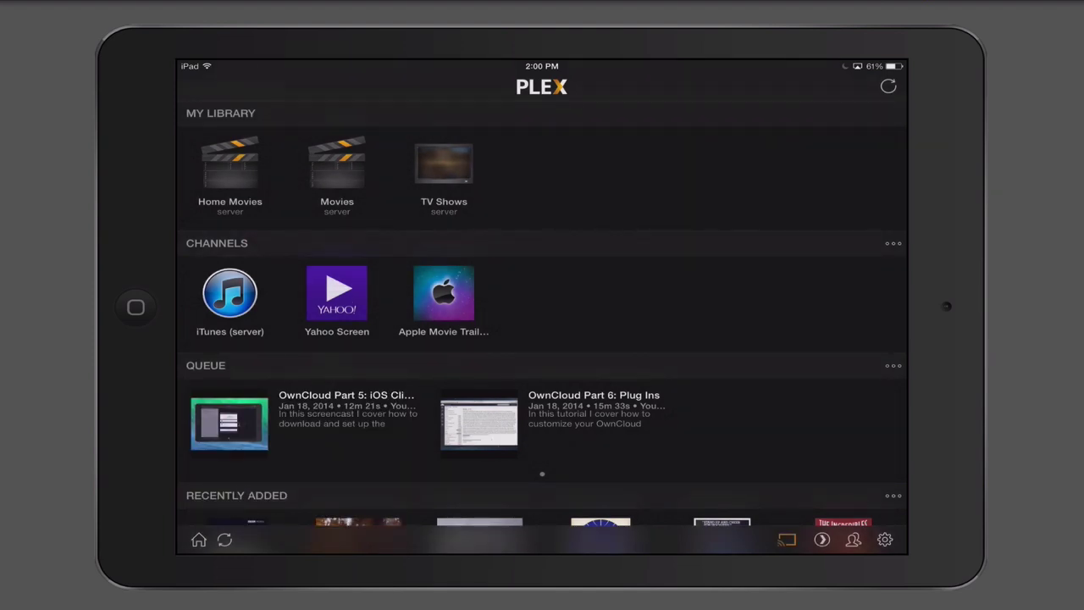
pyautogui.click(230, 170)
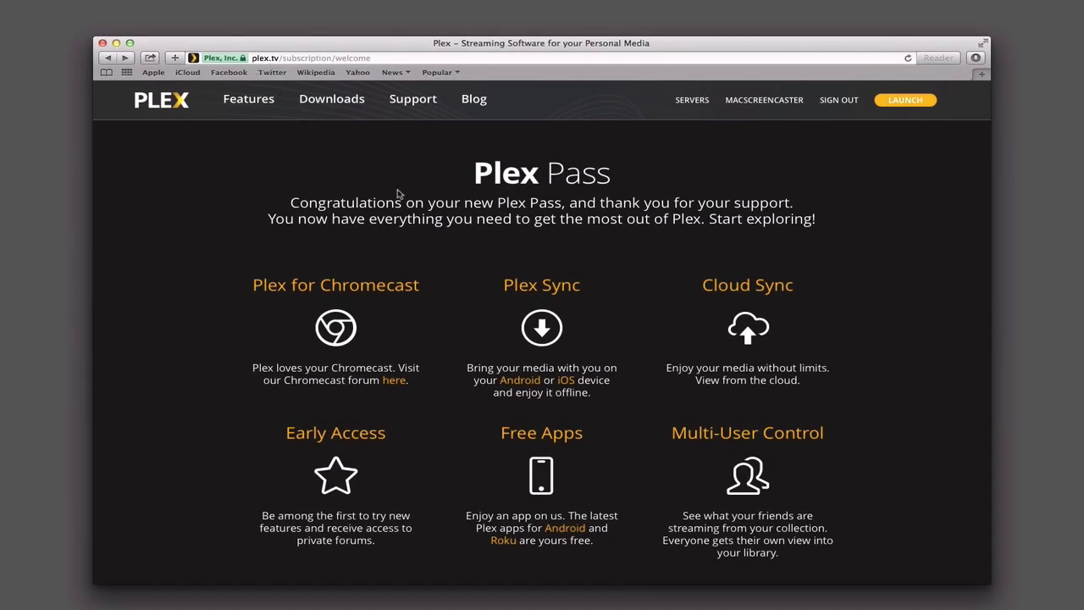
# On the Plex website, open the account's Cloud Sync page and choose Dropbox as the storage provider to link
pyautogui.click(763, 101)
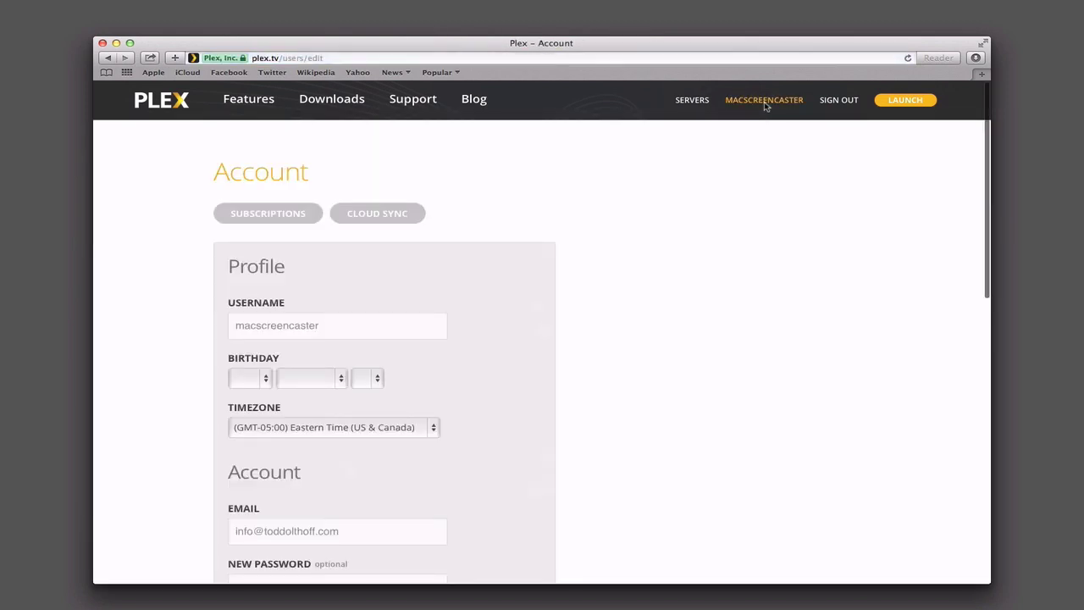
pyautogui.click(378, 215)
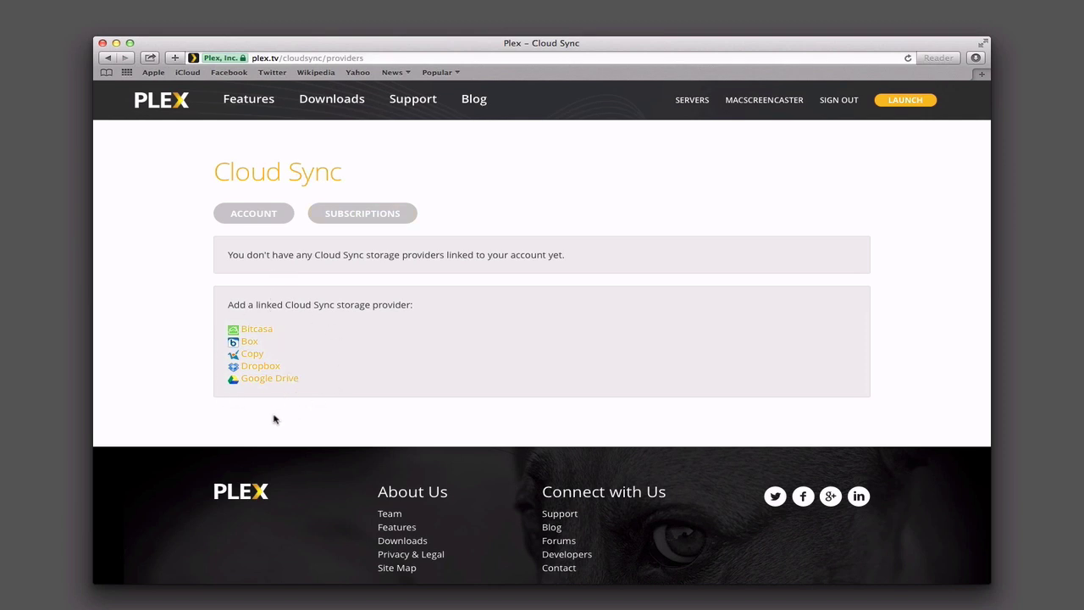
pyautogui.click(265, 369)
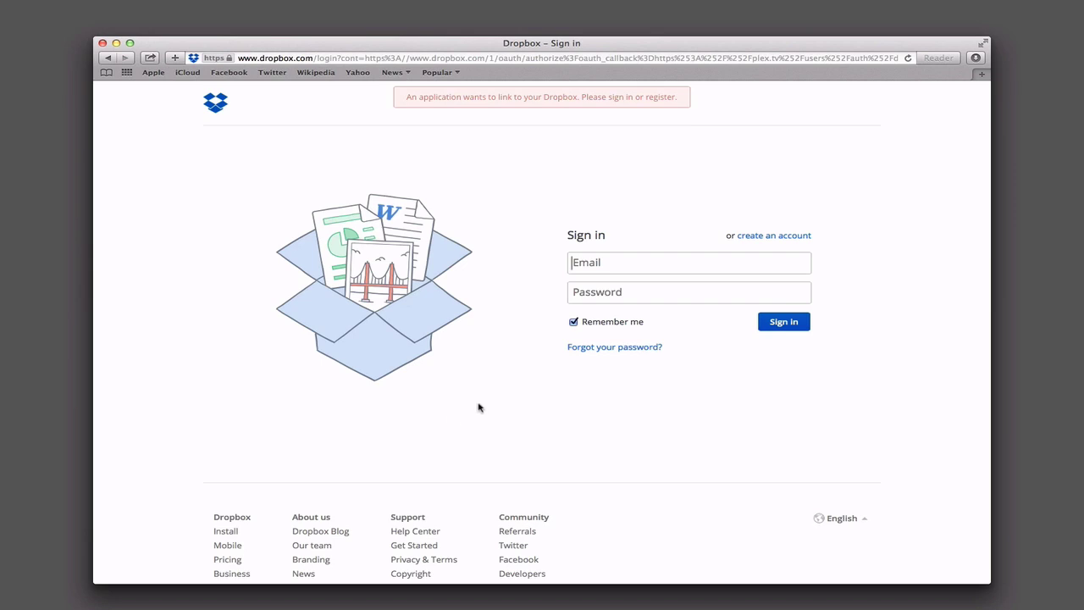
# Link Dropbox by entering the account e-mail and password and allowing Plex Cloud Sync access without saving the password, and open the Dropbox entry for editing
pyautogui.click(575, 259)
pyautogui.press('super+backslash')
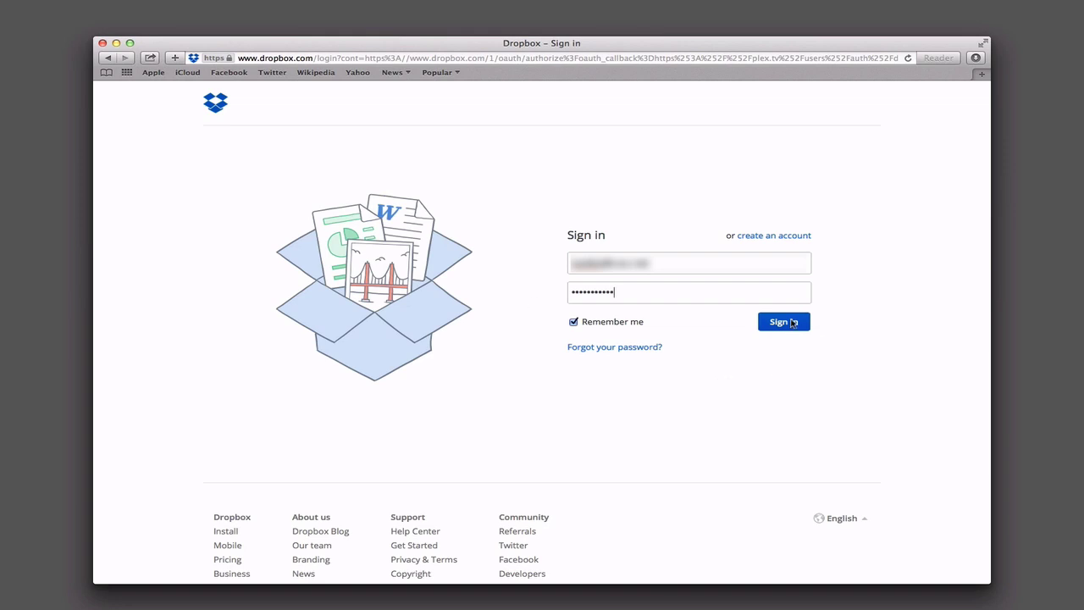
pyautogui.click(783, 322)
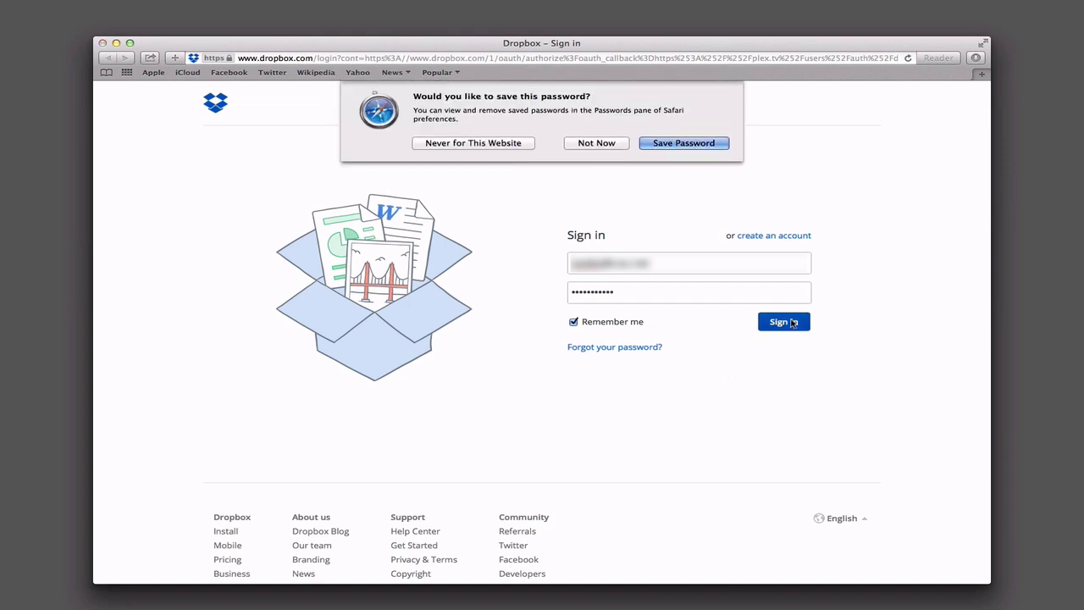
pyautogui.click(595, 142)
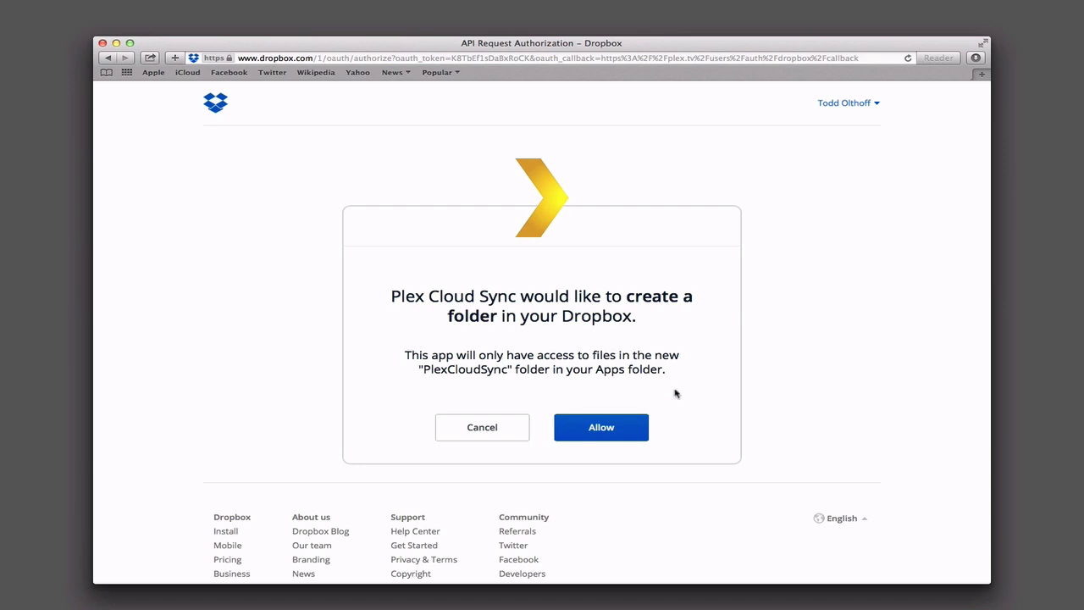
pyautogui.click(601, 428)
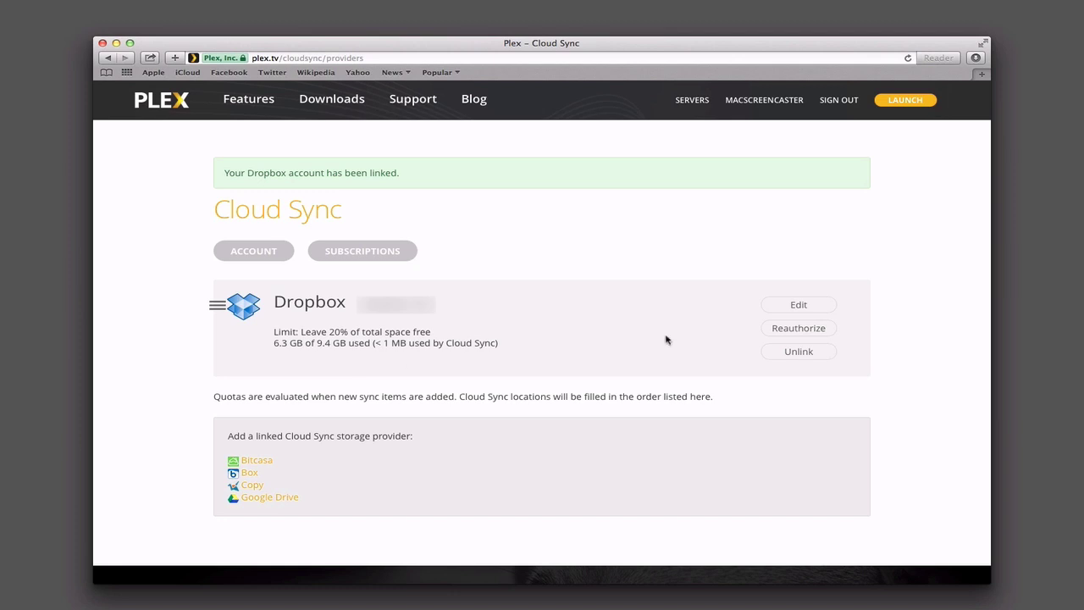
pyautogui.click(815, 309)
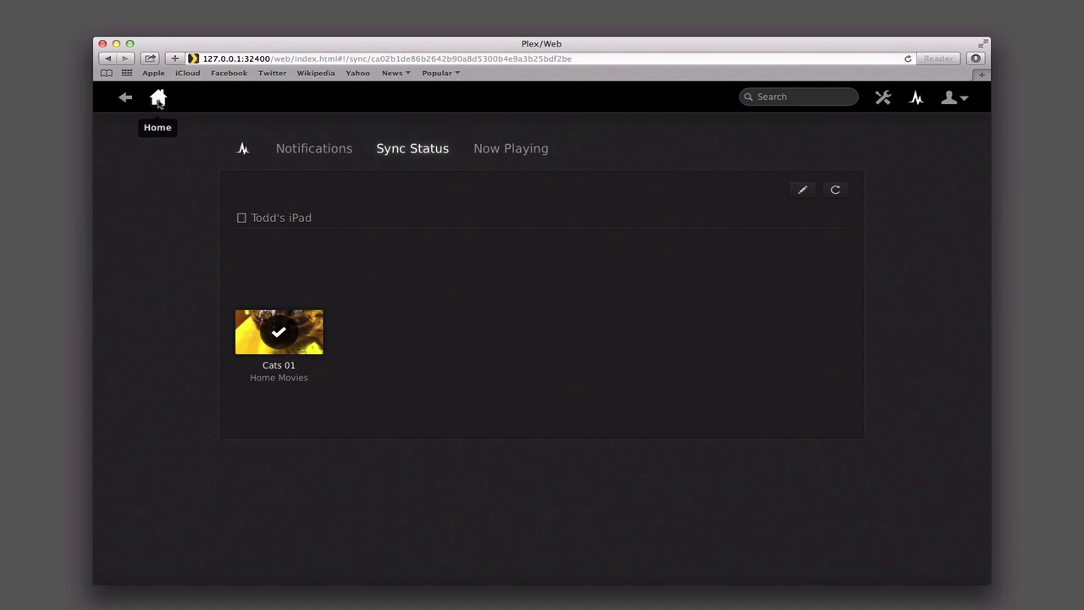
# In Plex/Web, open the Home Movies library from the home dashboard and select Cats 01
pyautogui.click(159, 99)
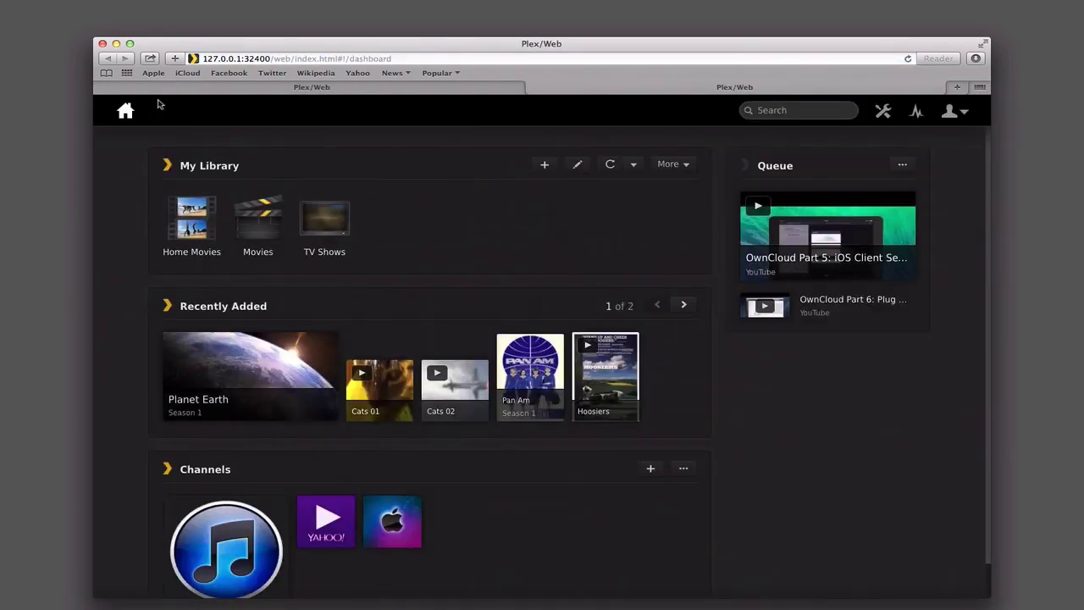
pyautogui.click(193, 238)
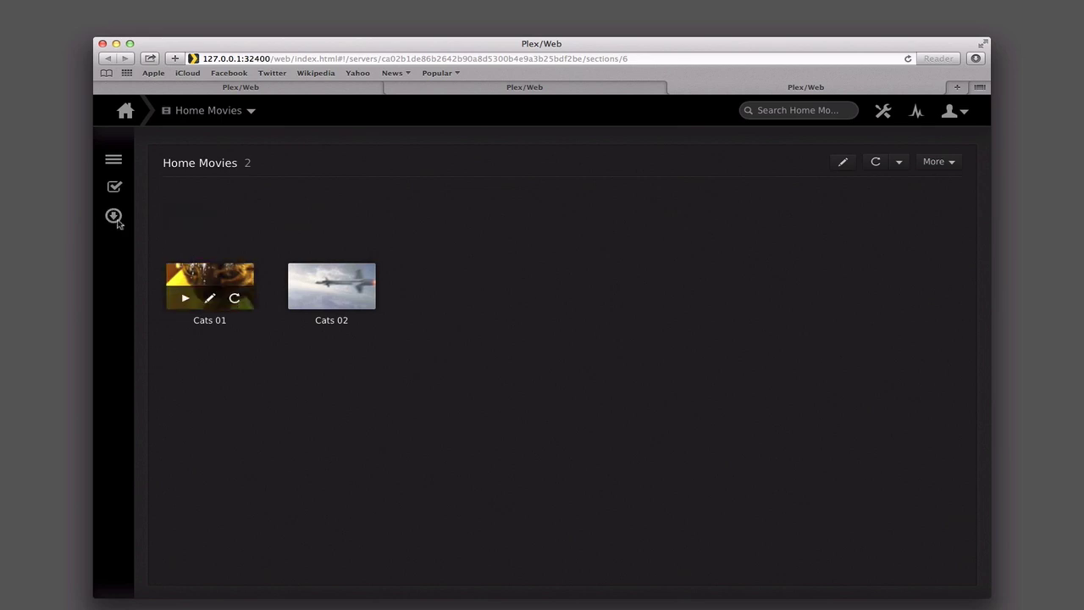
pyautogui.click(196, 277)
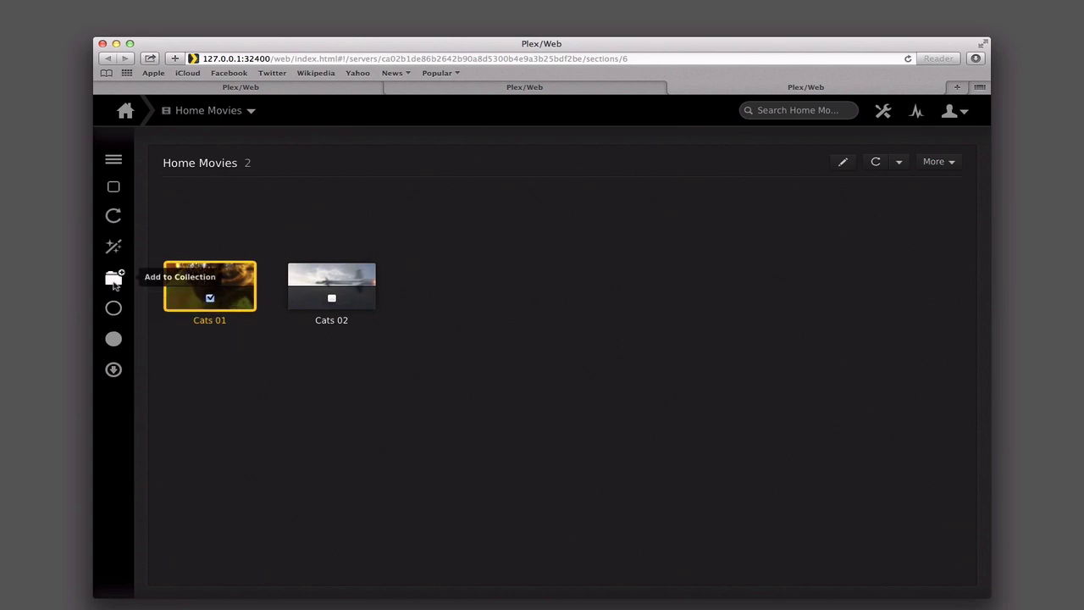
# Sync Cats 01 to Cloud Sync at Medium quality with no limit, and check the sync status
pyautogui.click(114, 370)
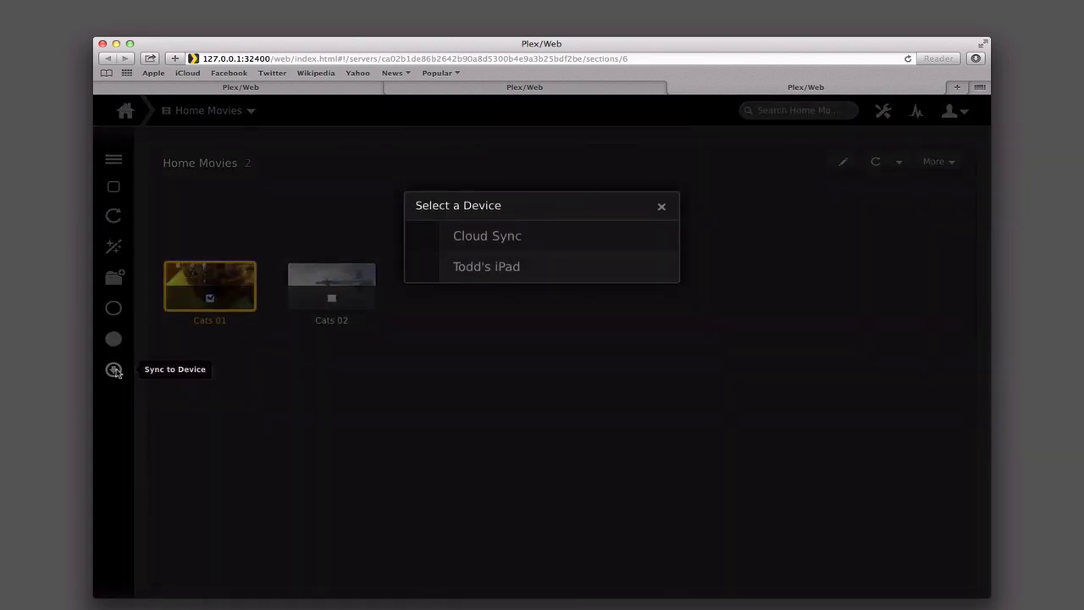
pyautogui.click(428, 272)
pyautogui.click(525, 242)
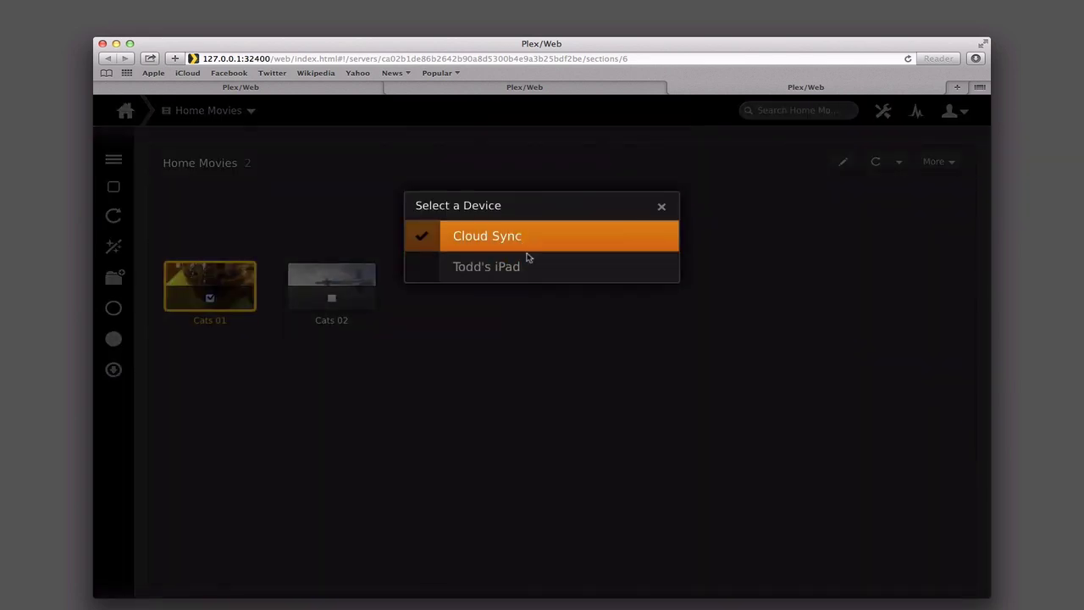
pyautogui.click(527, 268)
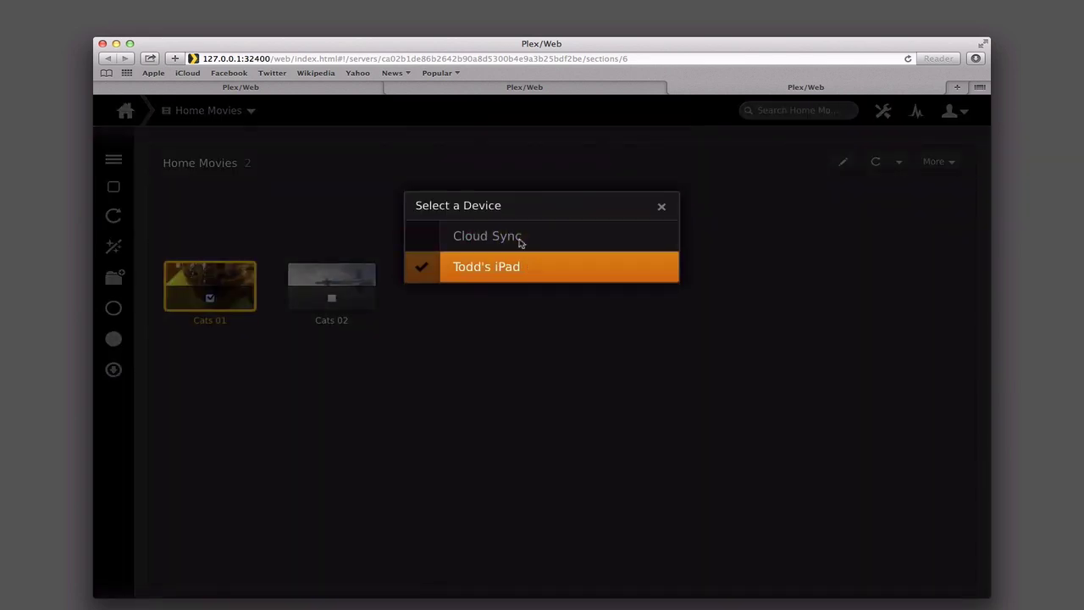
pyautogui.click(520, 242)
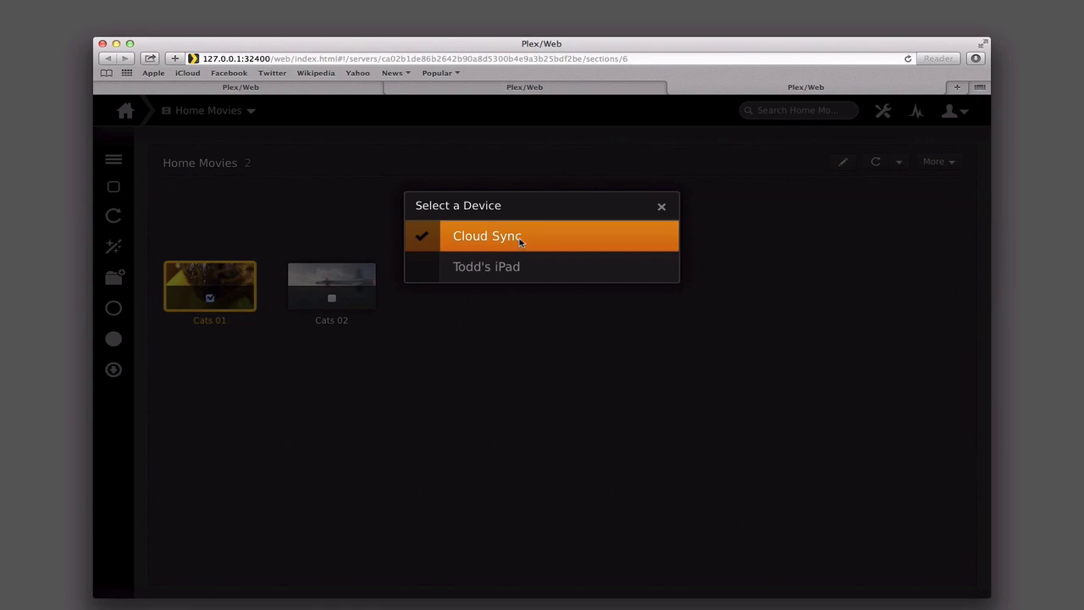
pyautogui.click(520, 242)
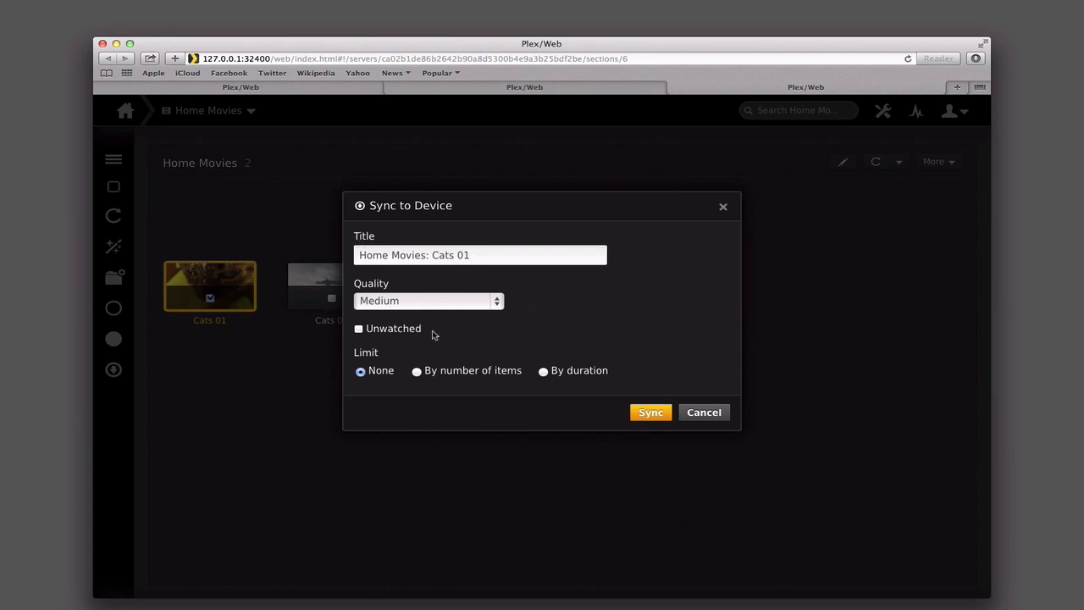
pyautogui.click(652, 413)
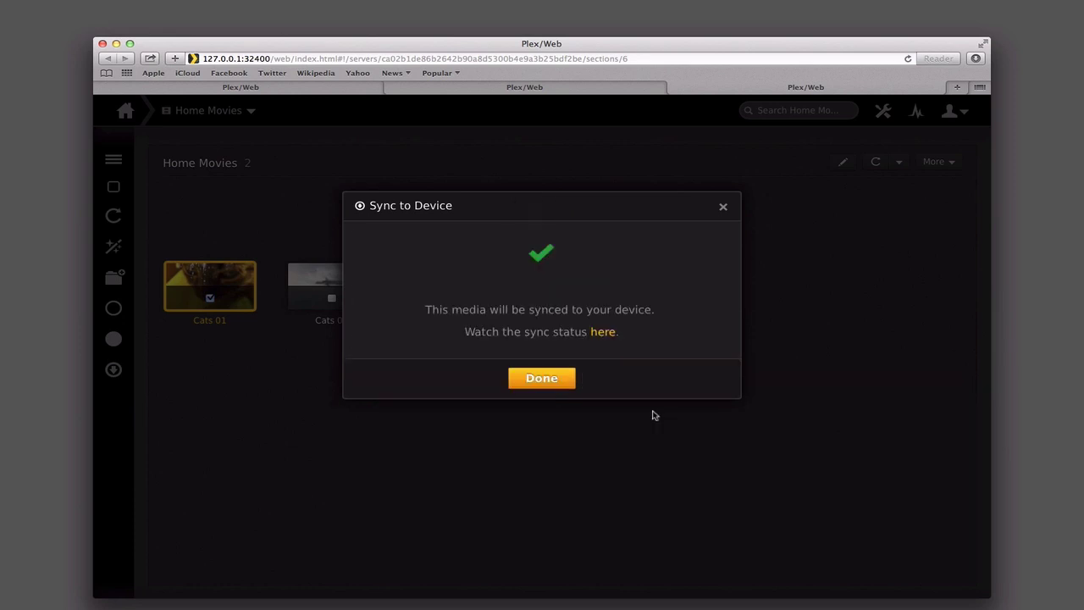
pyautogui.click(602, 331)
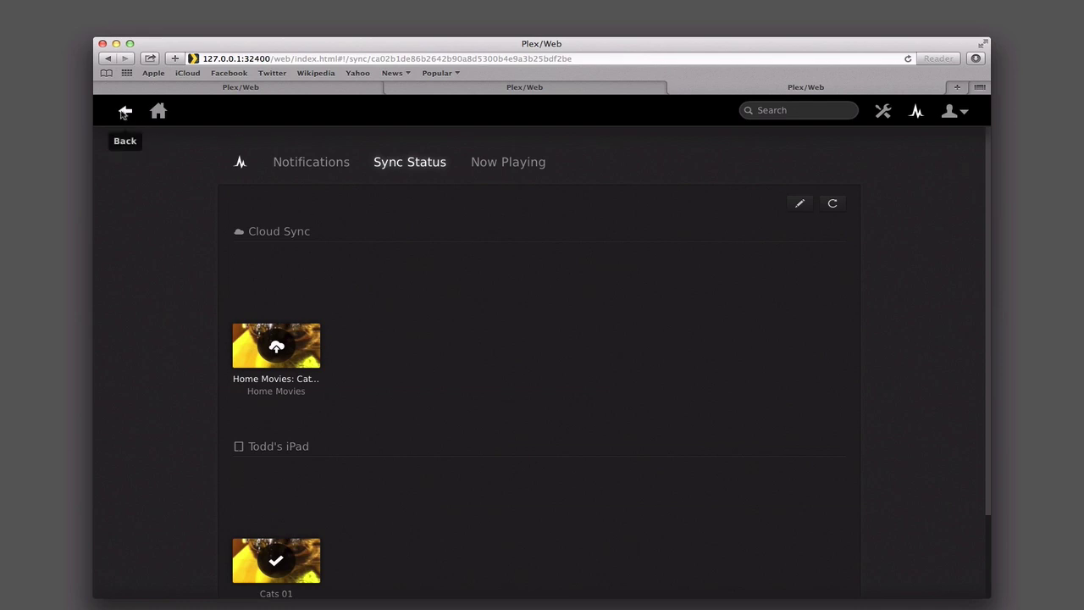
pyautogui.click(156, 112)
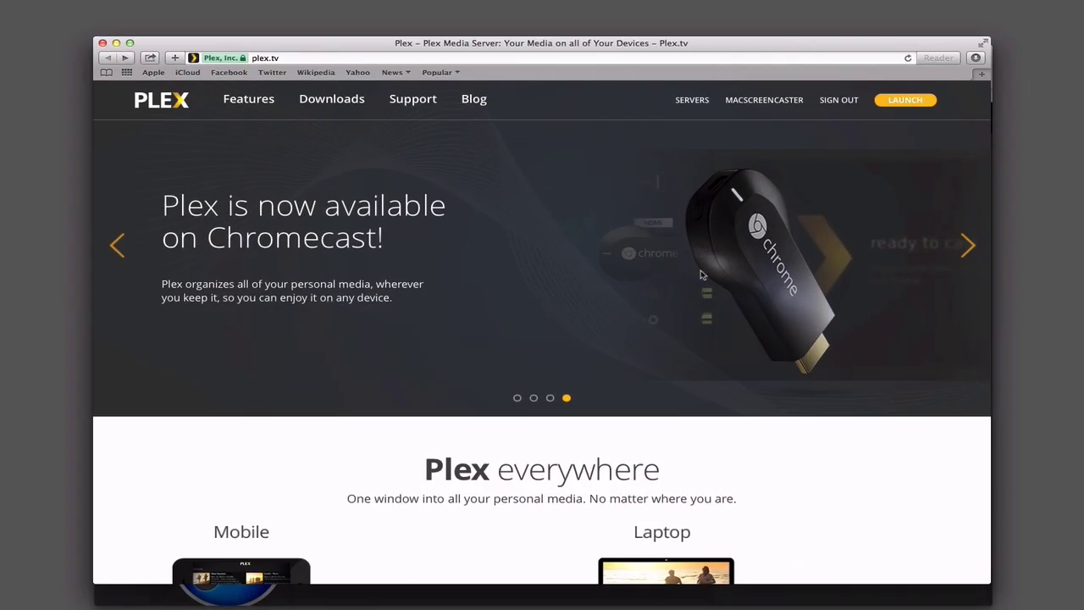
# On the Plex website, share the server named server with a friend, including all sections and sync permission, and open that share for editing
pyautogui.click(692, 101)
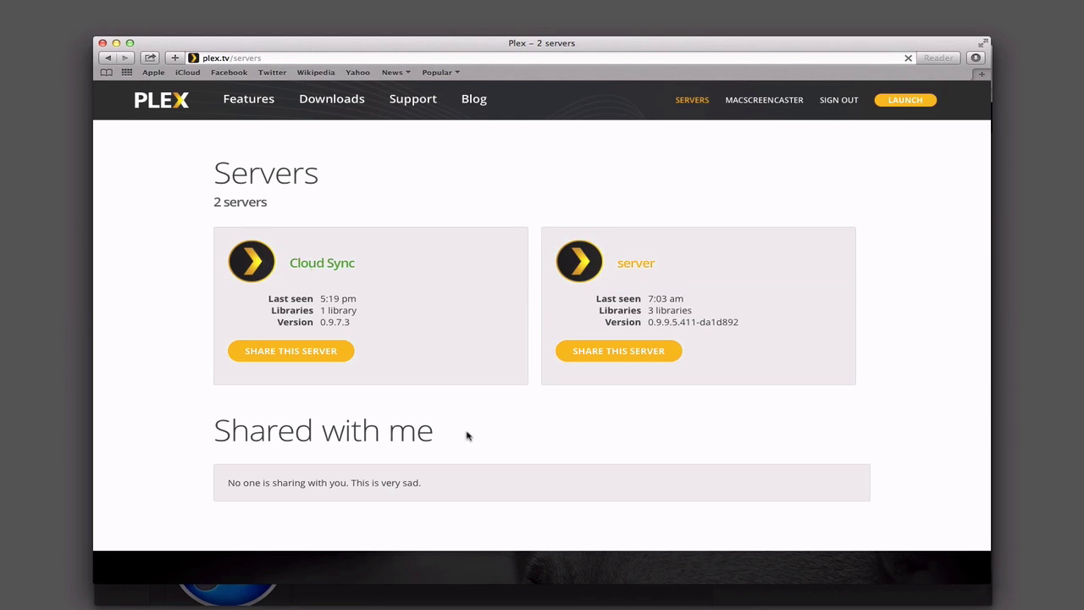
pyautogui.scroll(-1, 450, 462)
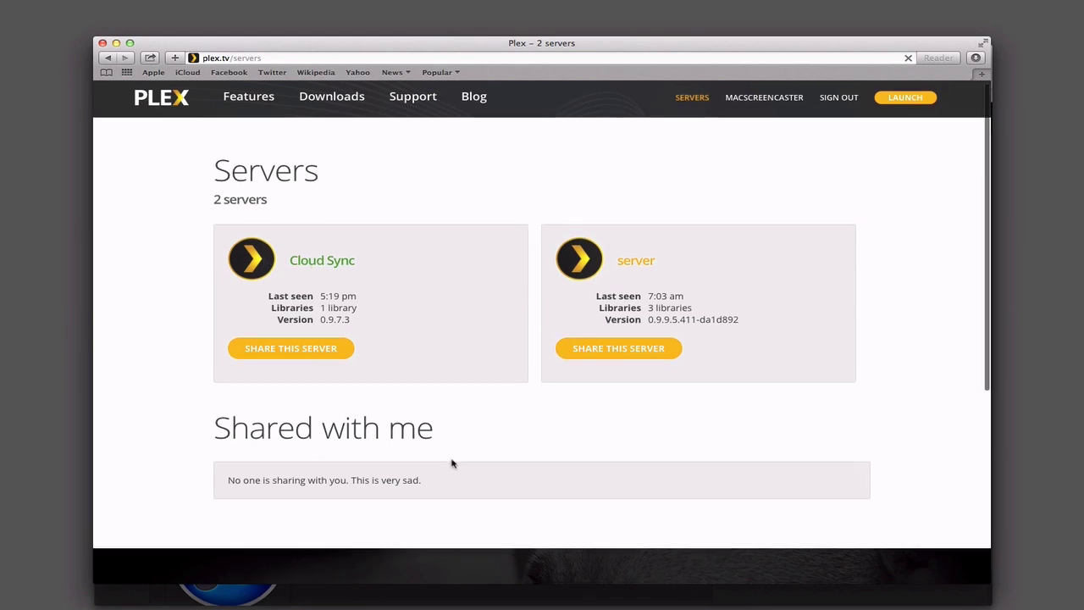
pyautogui.click(620, 336)
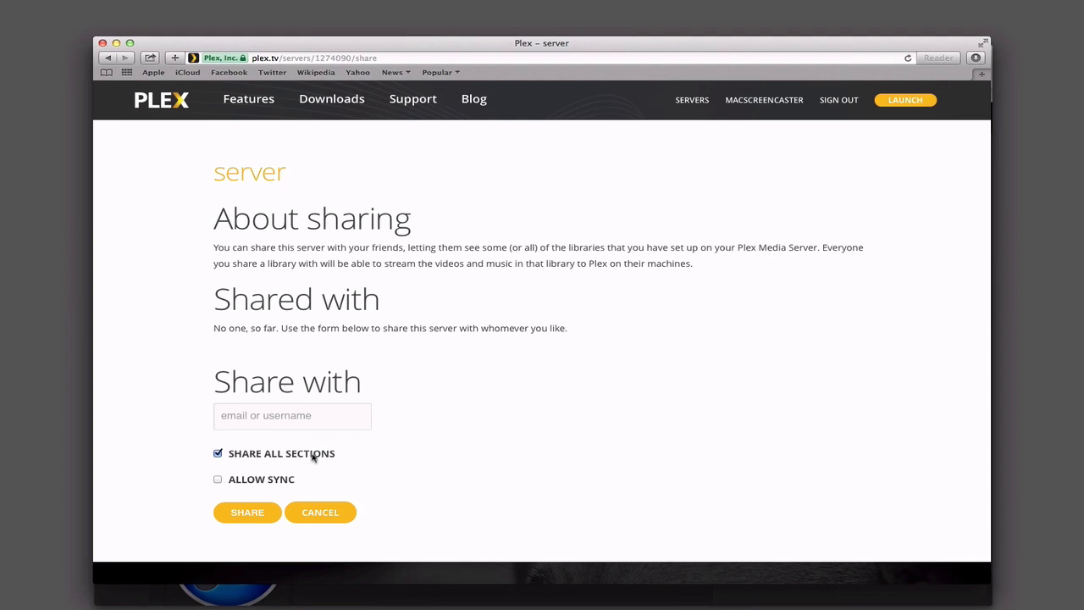
pyautogui.click(218, 480)
pyautogui.press('super+v')
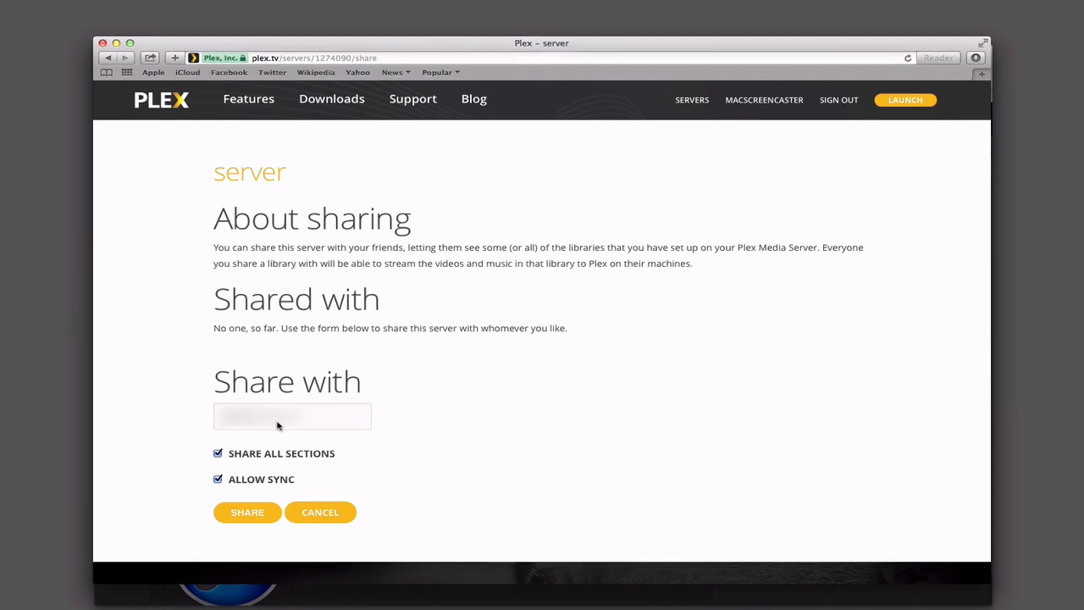
pyautogui.click(247, 512)
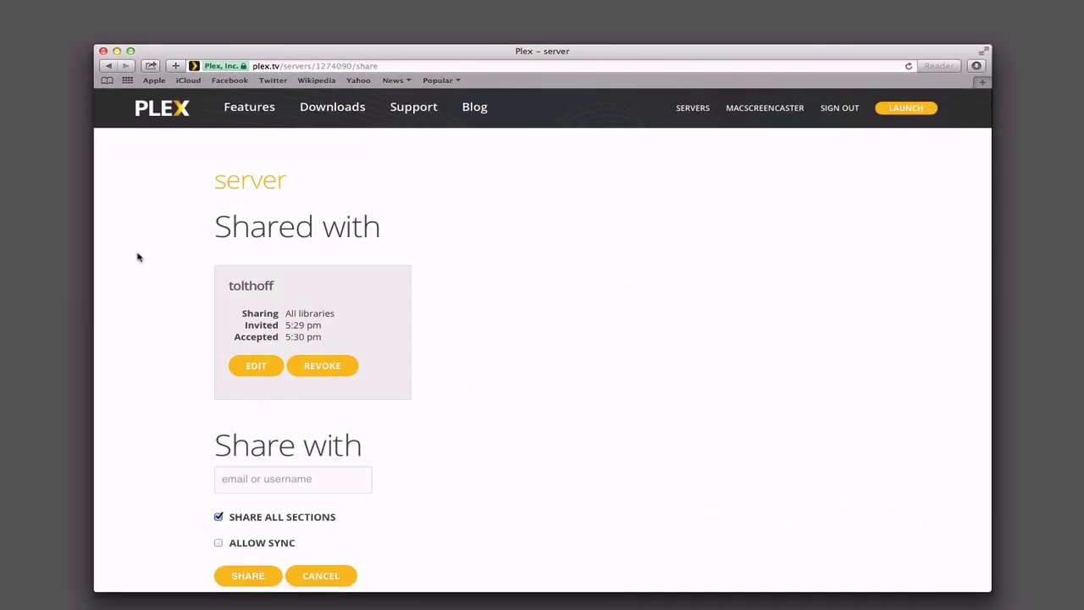
pyautogui.click(248, 363)
pyautogui.click(689, 109)
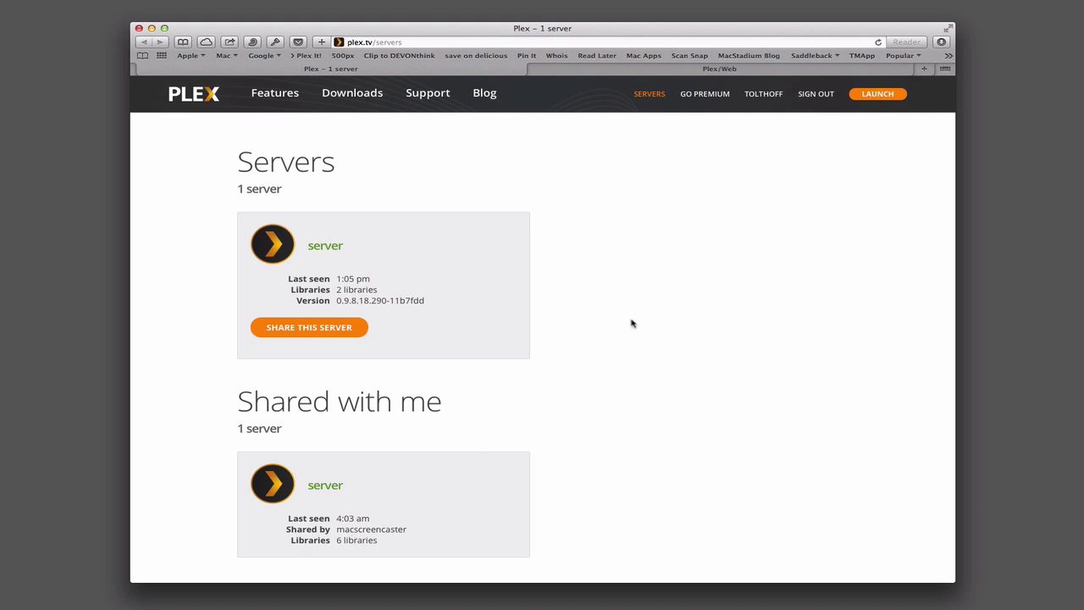
# In the friend's Plex/Web, open the shared Home Movies library, view the list of shared libraries and return to the dashboard
pyautogui.click(654, 72)
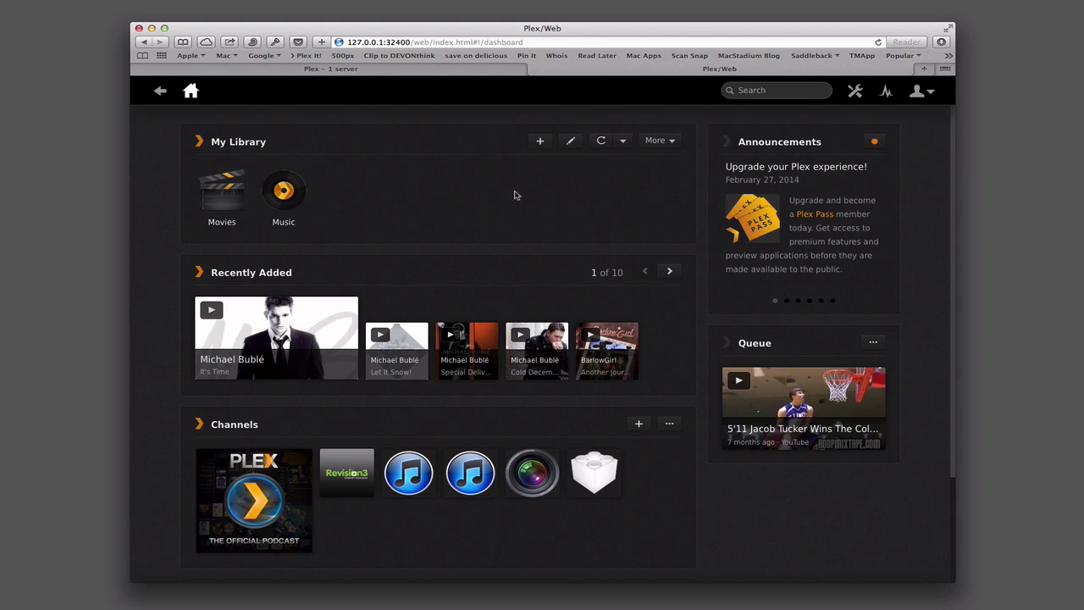
pyautogui.scroll(-3, 514, 195)
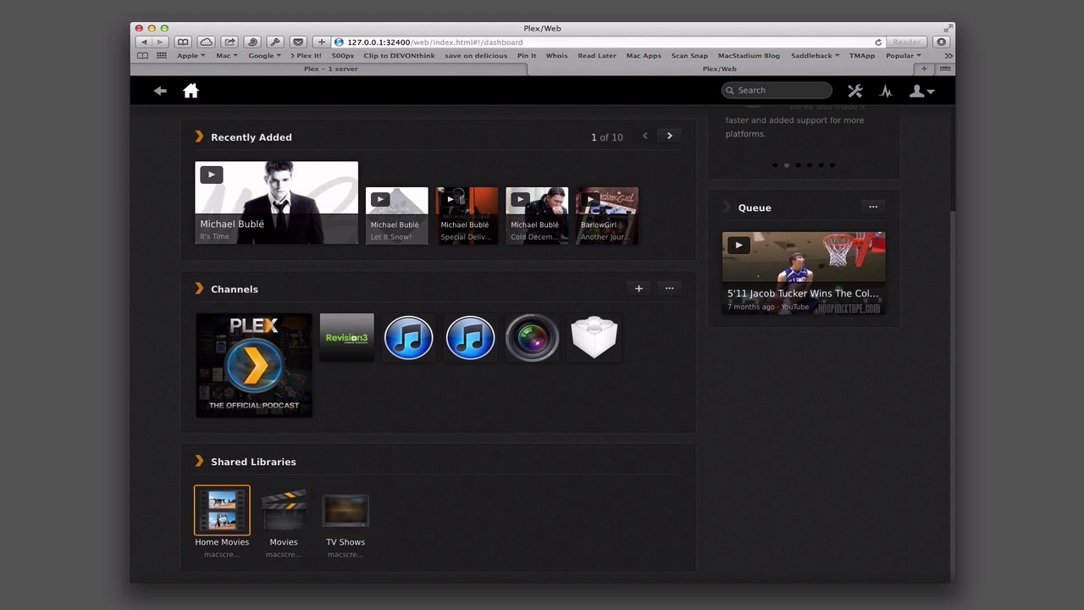
pyautogui.click(222, 518)
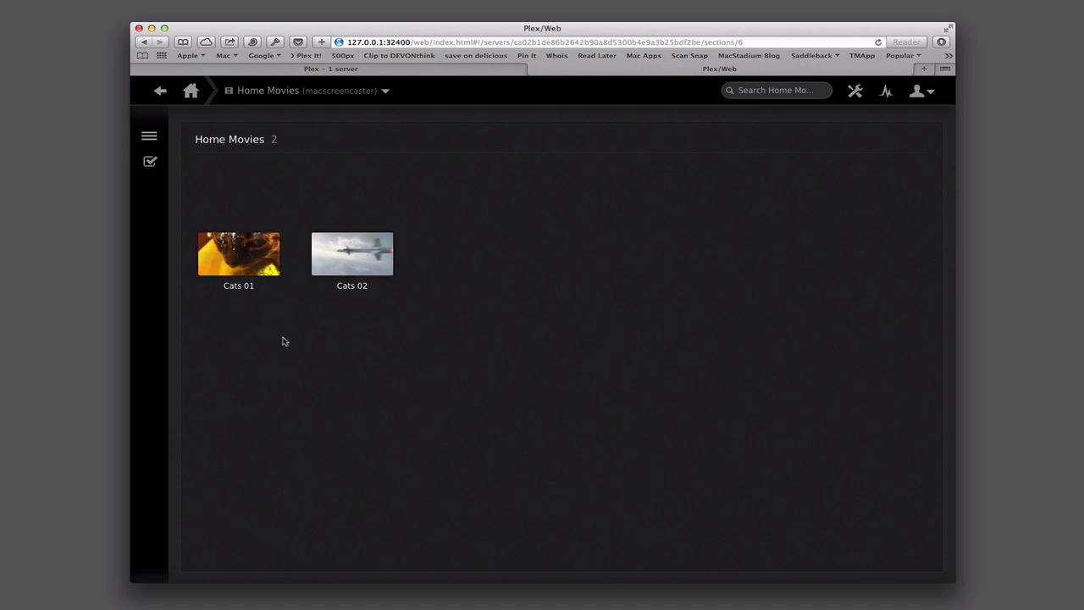
pyautogui.click(383, 93)
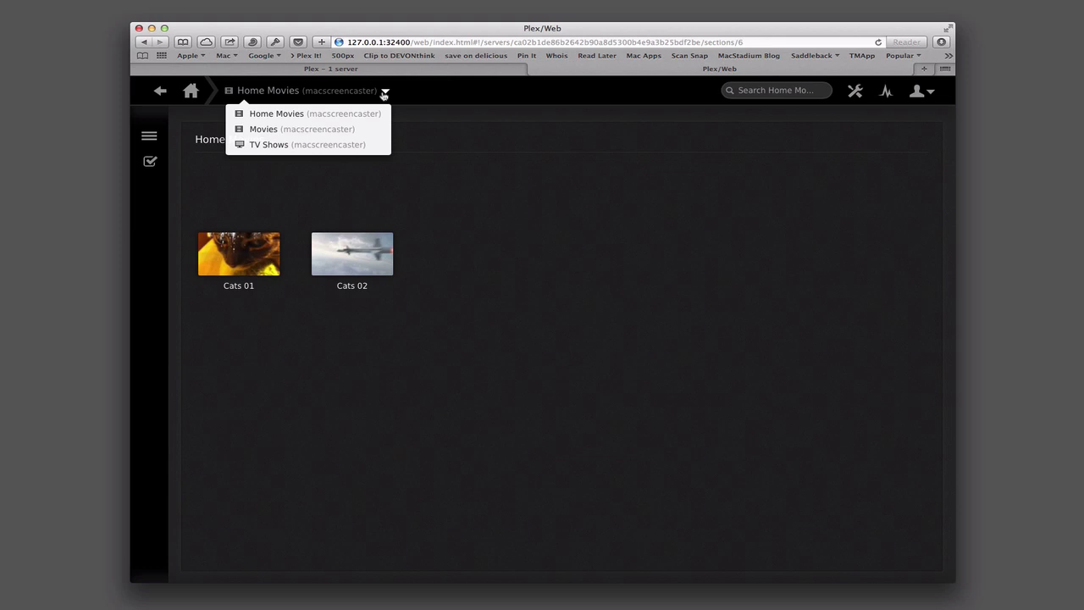
pyautogui.click(160, 91)
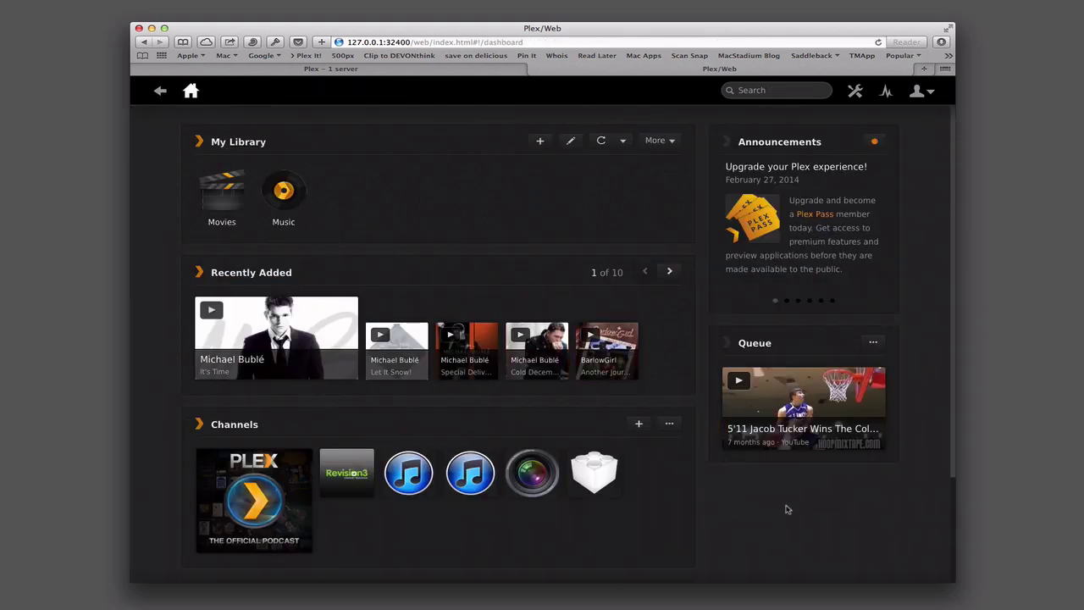